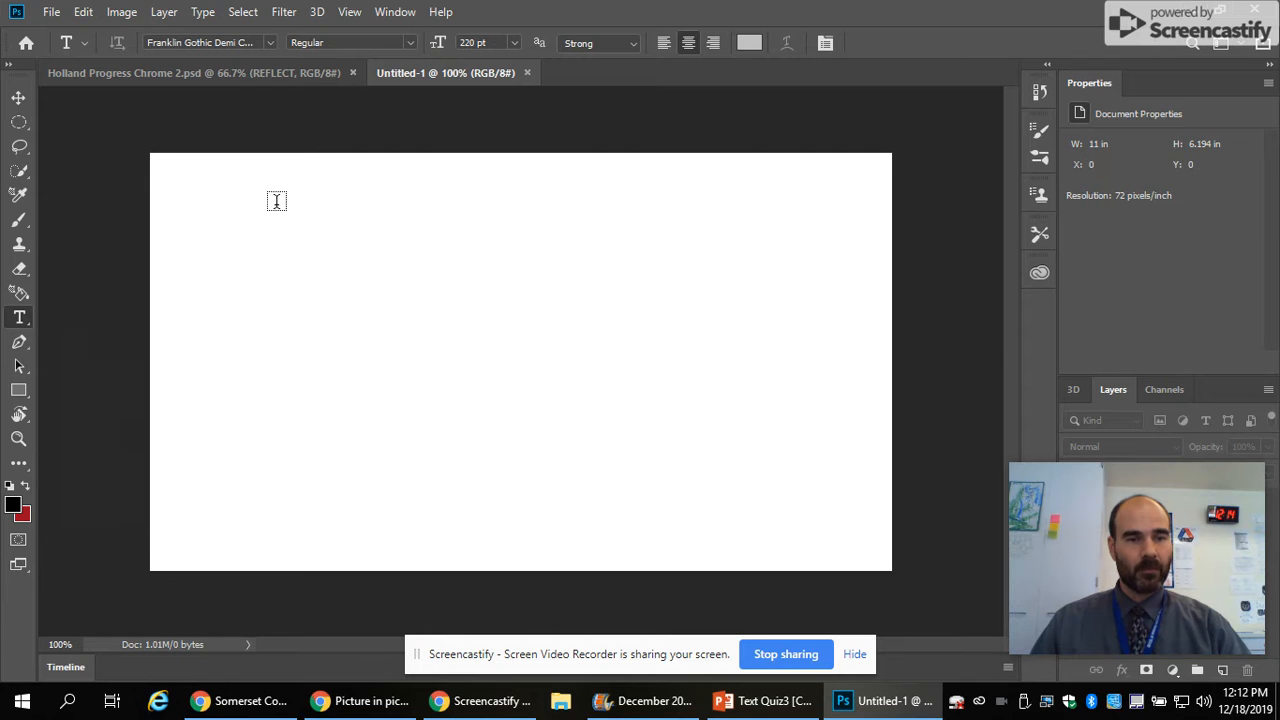
# - Create a text box about 9.5 by 4.3 inches across the canvas and set its font to Stencil
pyautogui.moveTo(212, 224); pyautogui.dragTo(853, 519)
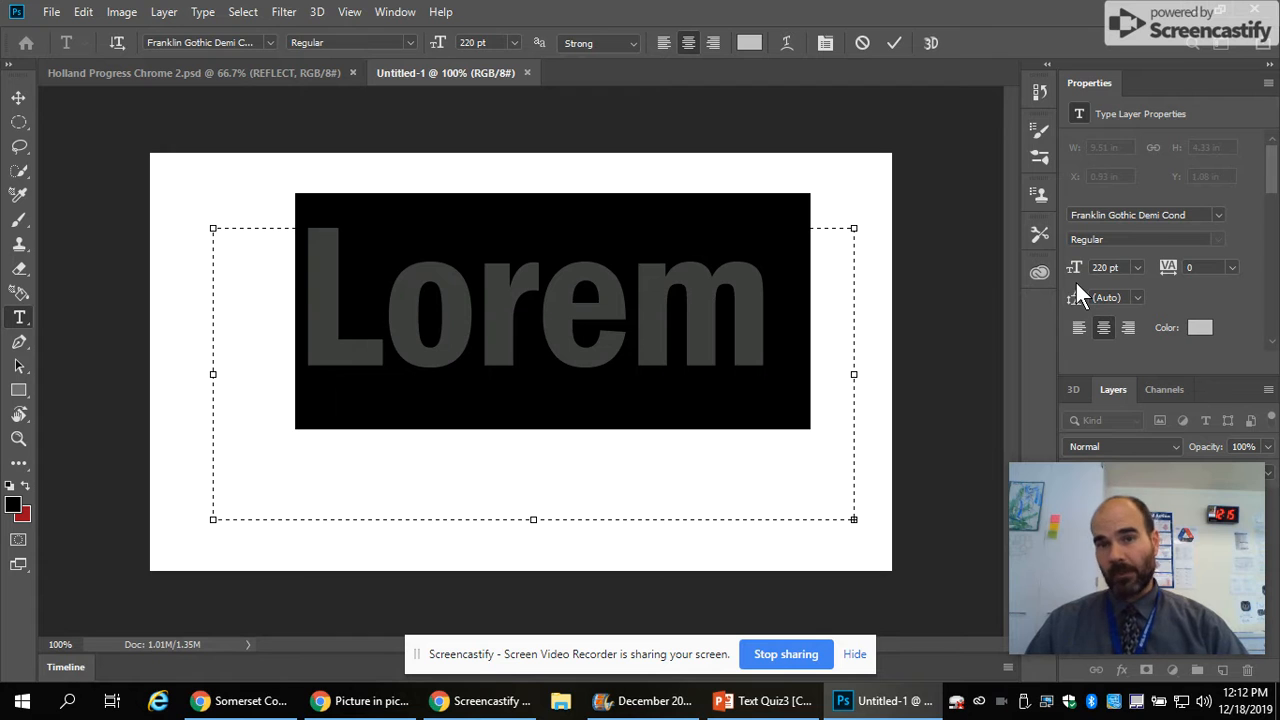
pyautogui.click(270, 43)
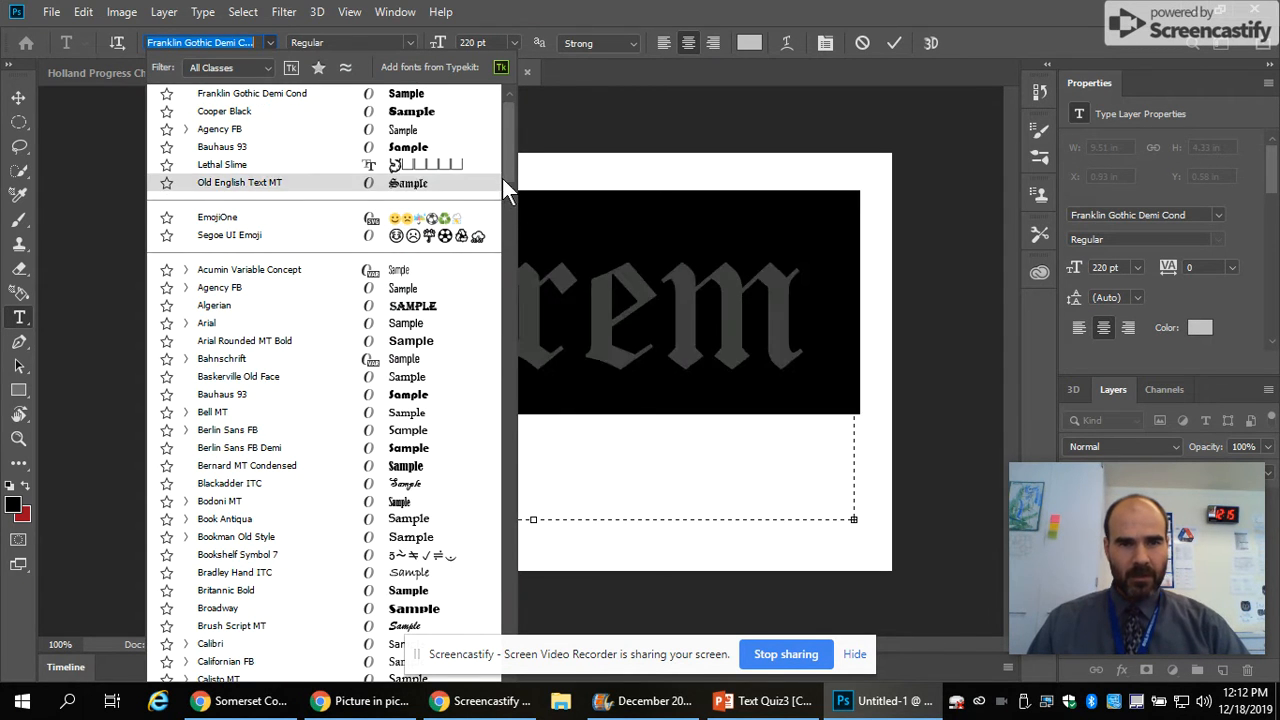
pyautogui.moveTo(507, 178); pyautogui.dragTo(511, 563)
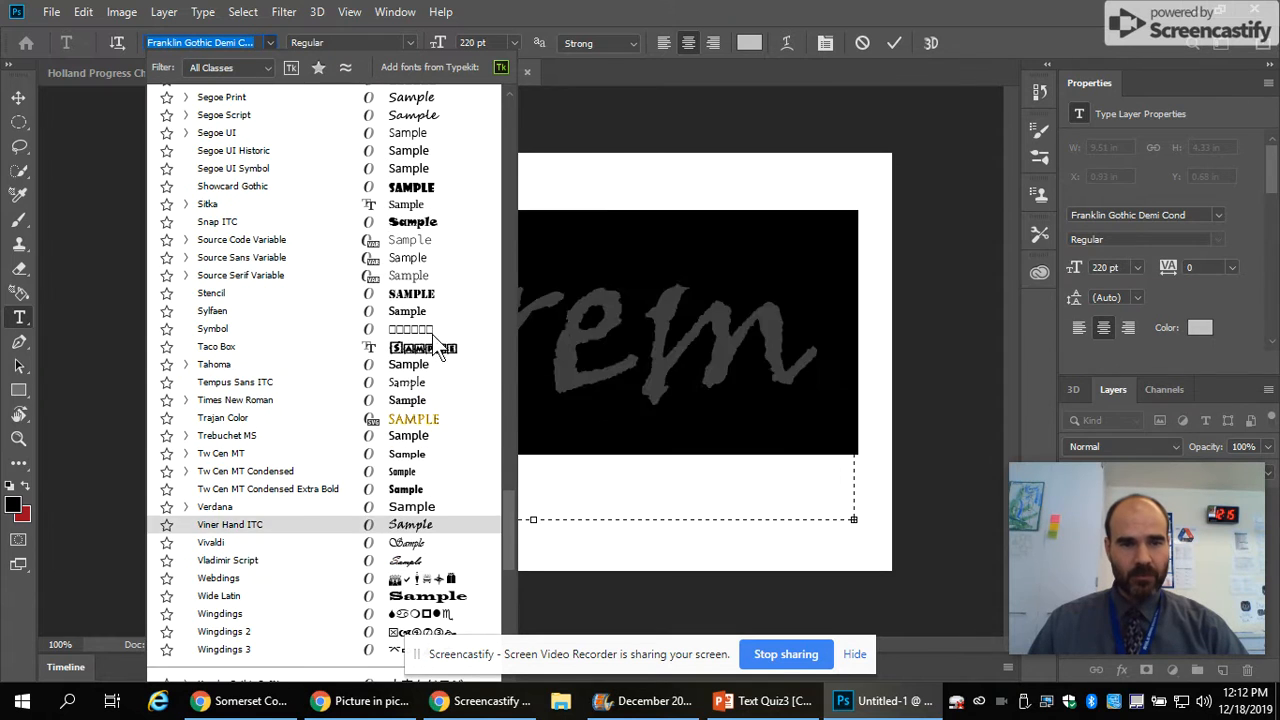
pyautogui.click(427, 291)
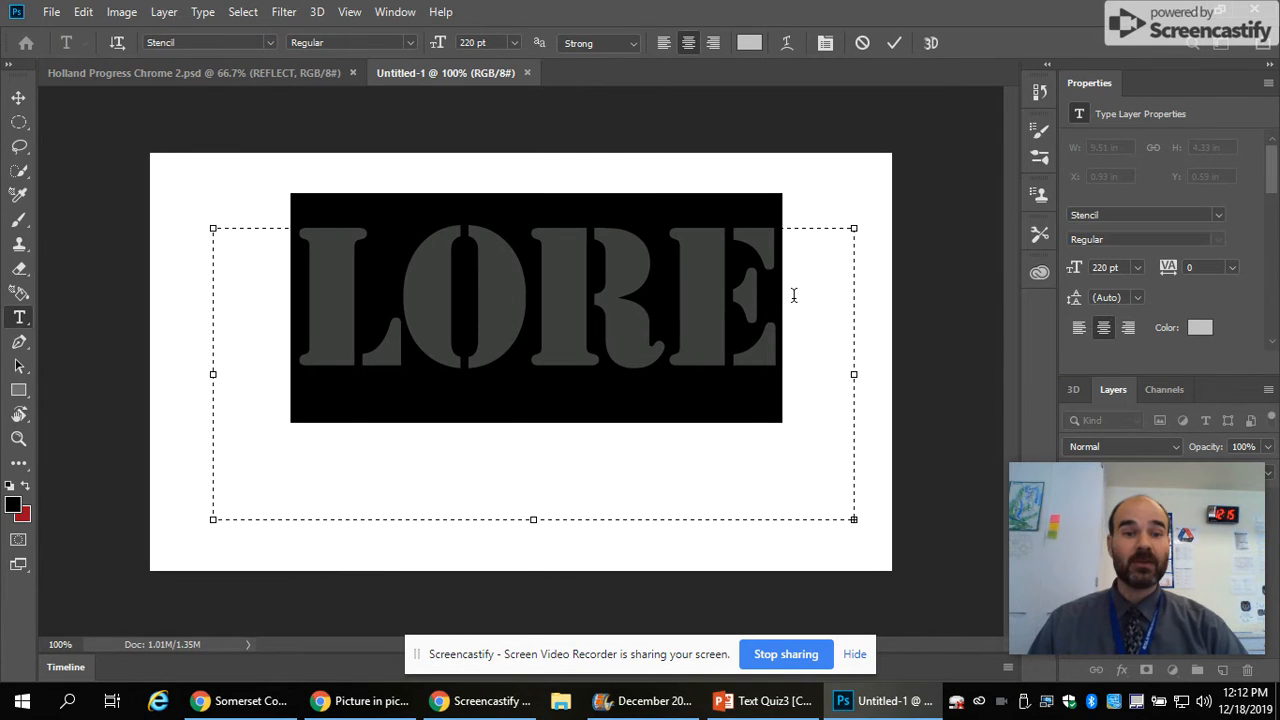
# - Enter the word CAMO in the text box, commit it, and move it to the centre of the canvas
pyautogui.write('M')
pyautogui.press('Left')
pyautogui.write('CA')
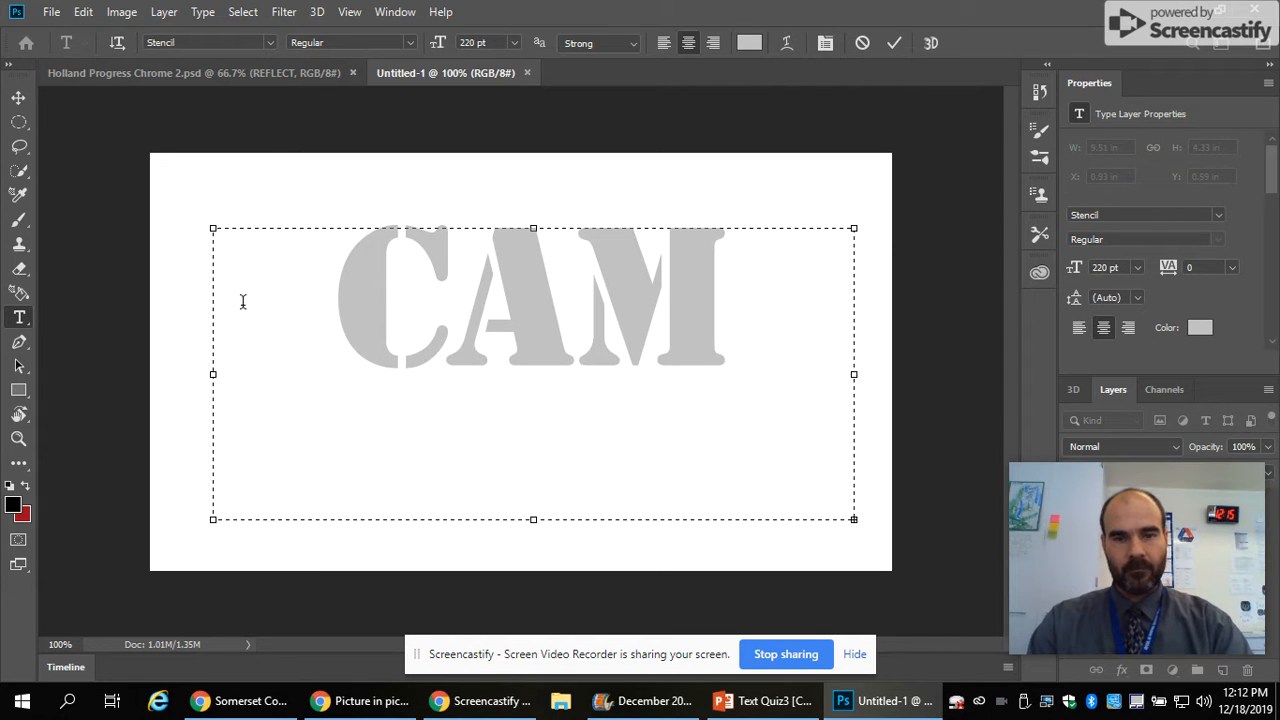
pyautogui.press('Right')
pyautogui.write('O')
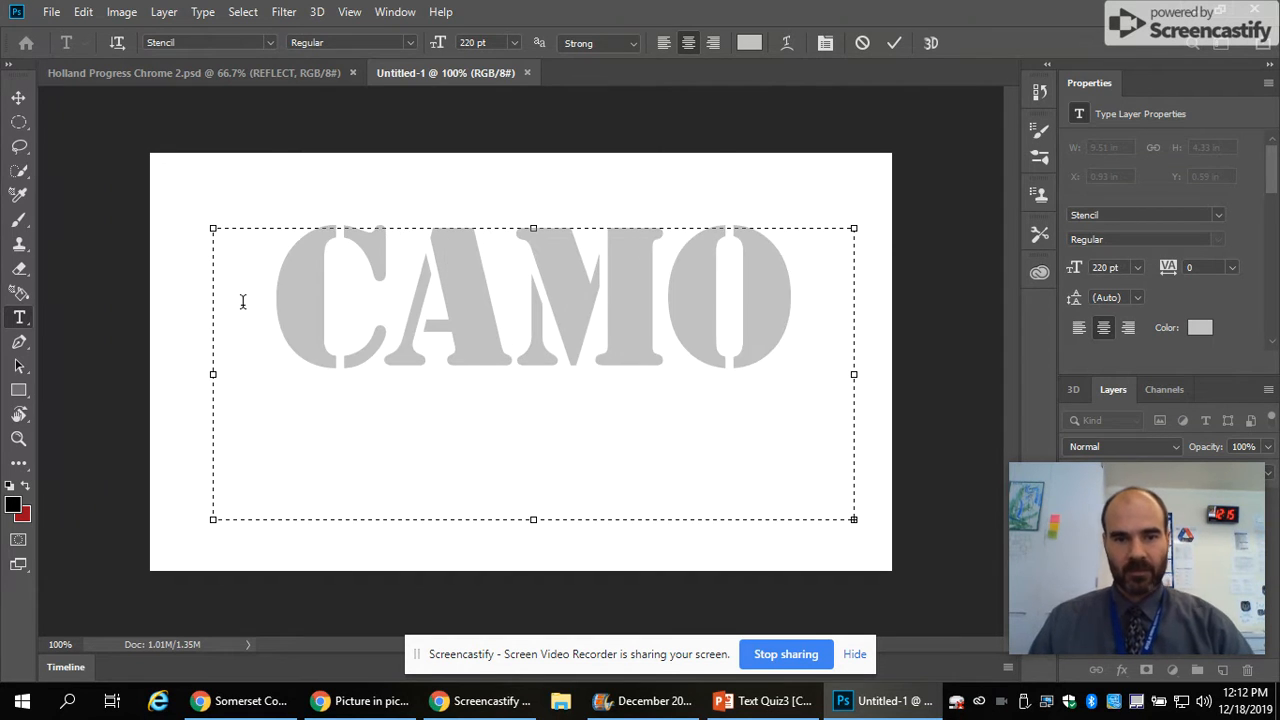
pyautogui.click(893, 45)
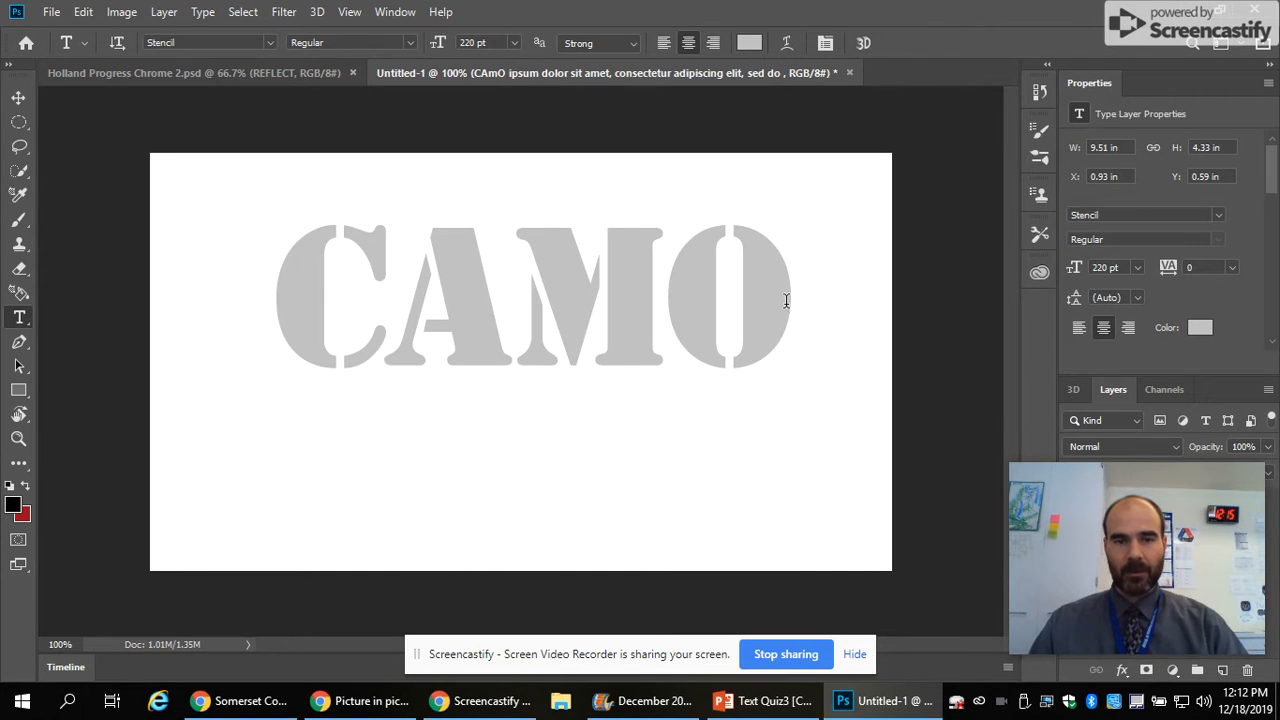
pyautogui.click(18, 96)
pyautogui.moveTo(551, 283); pyautogui.dragTo(540, 320)
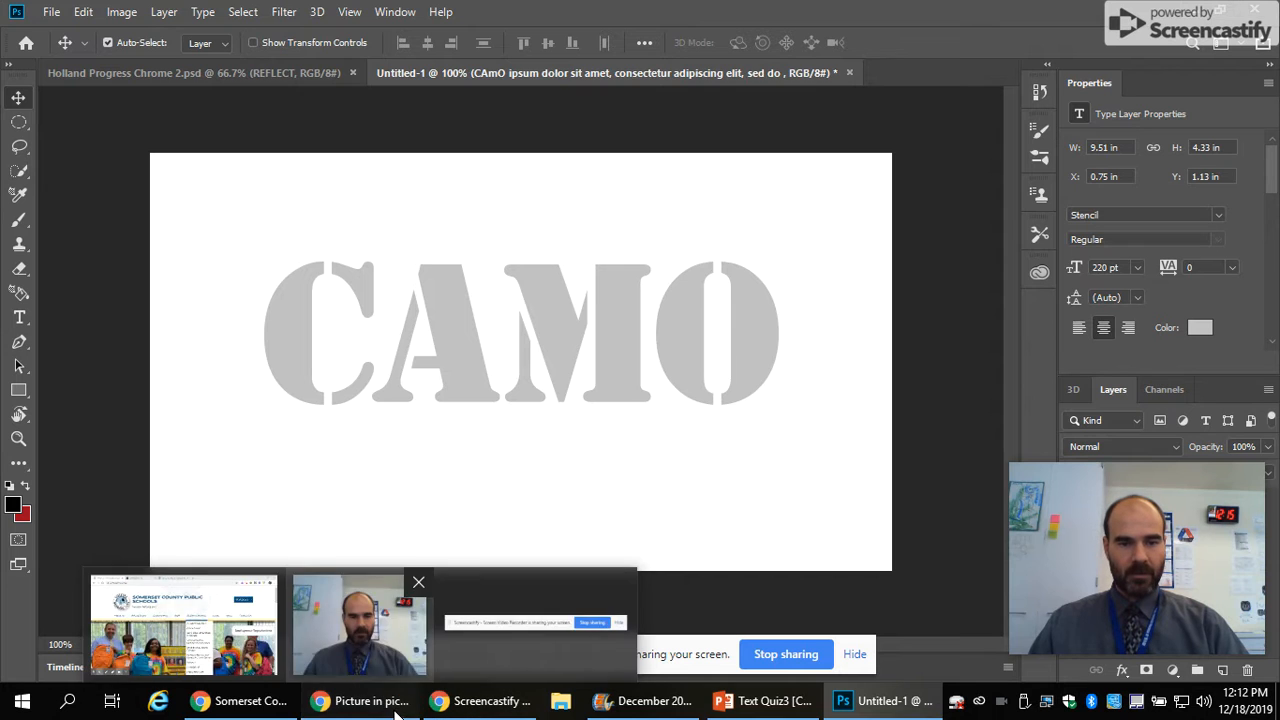
# - Switch to Chrome and search Google for camouflage in a new tab
pyautogui.click(243, 701)
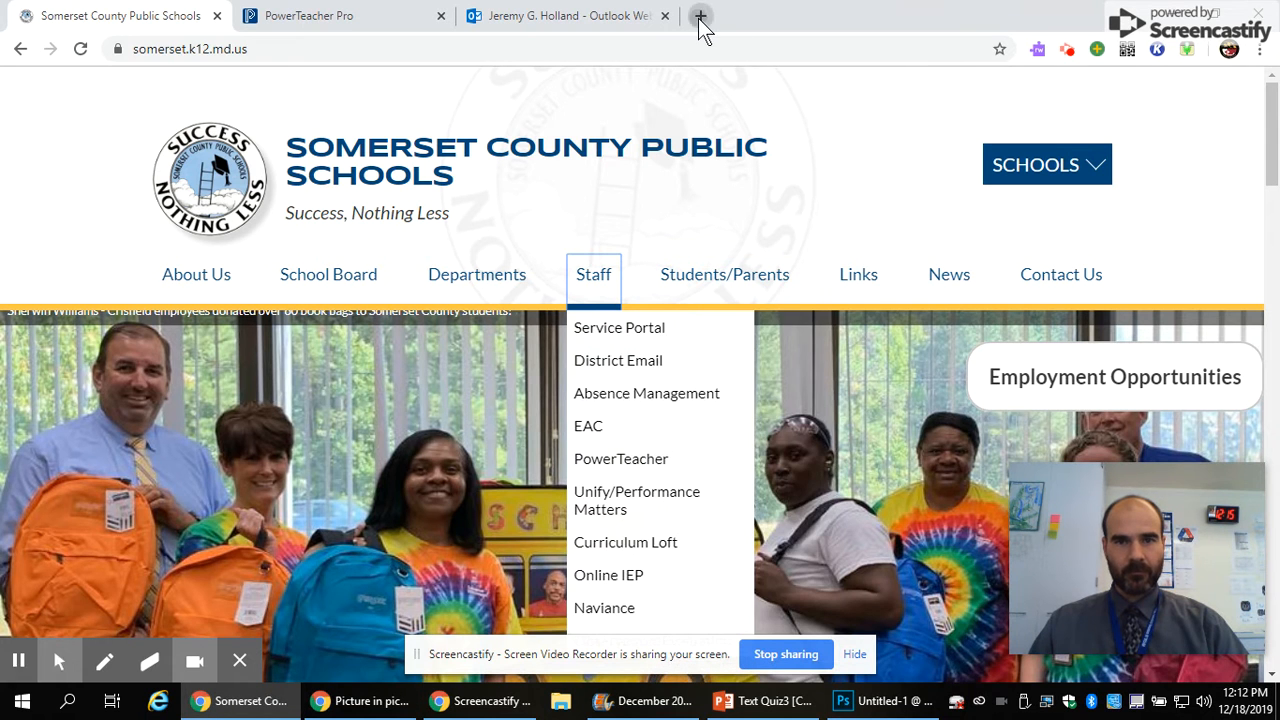
pyautogui.click(697, 16)
pyautogui.write('go')
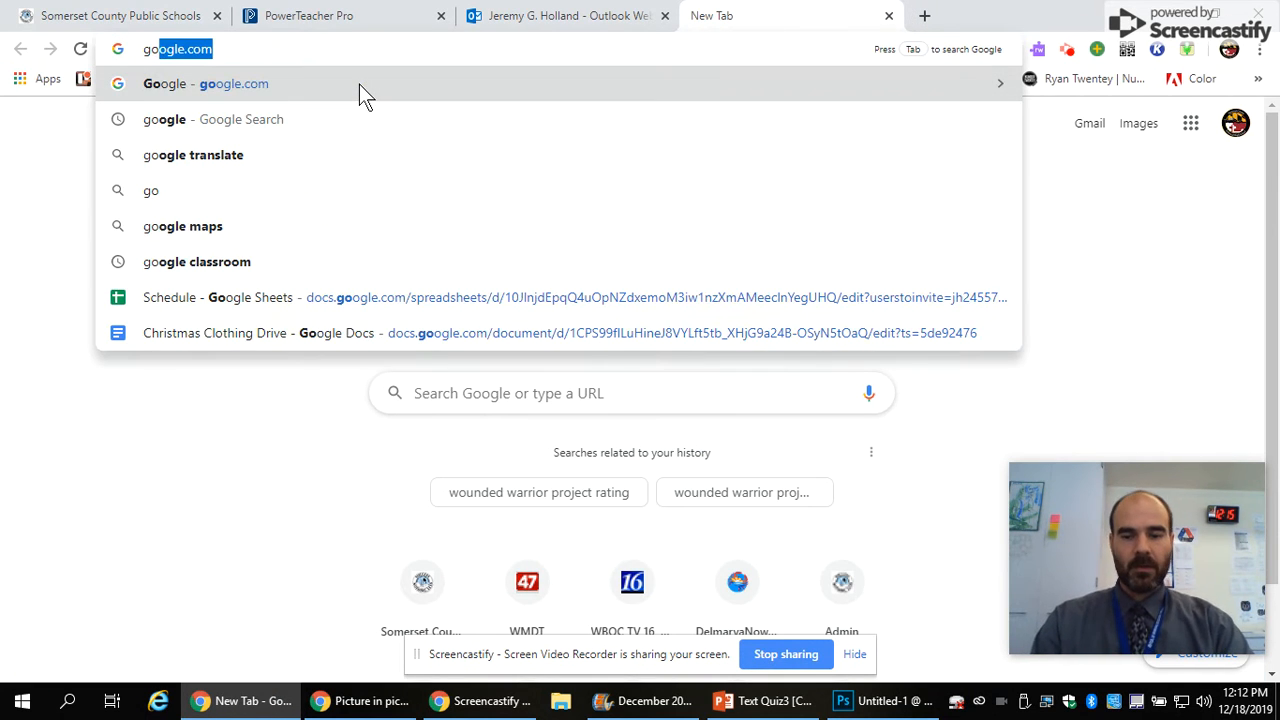
pyautogui.press('Return')
pyautogui.write('cam')
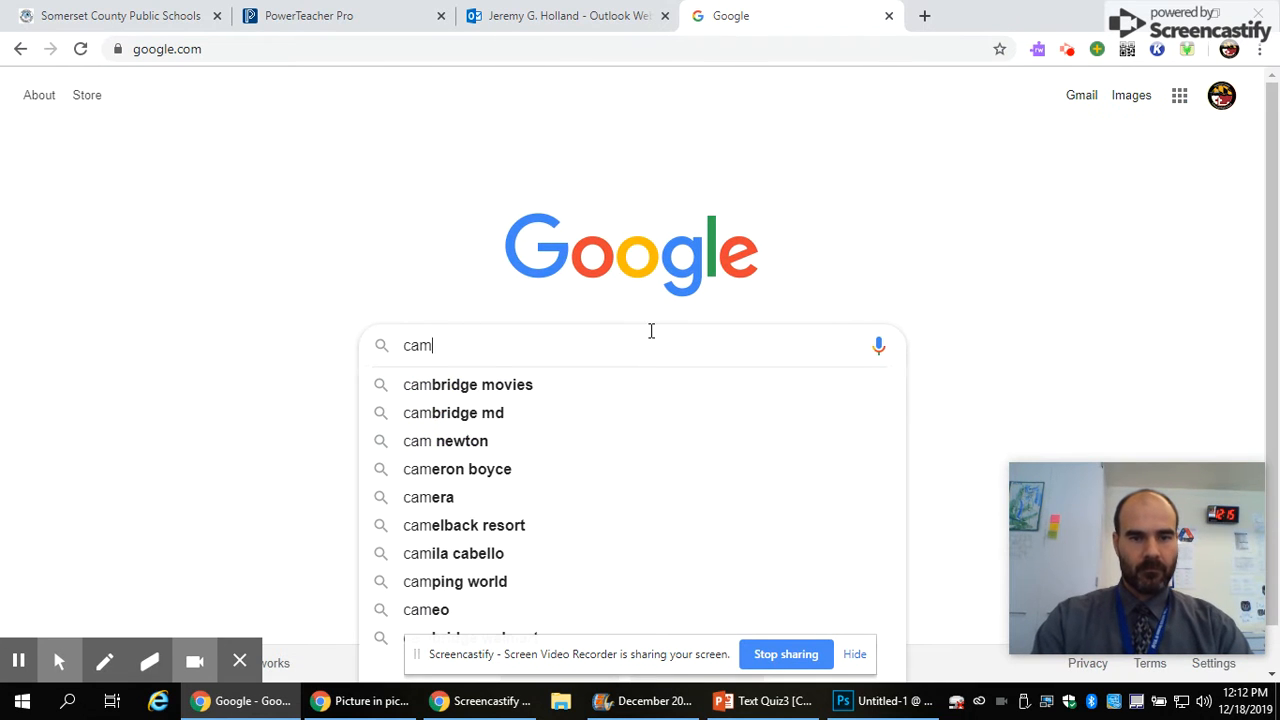
pyautogui.write('ouflage')
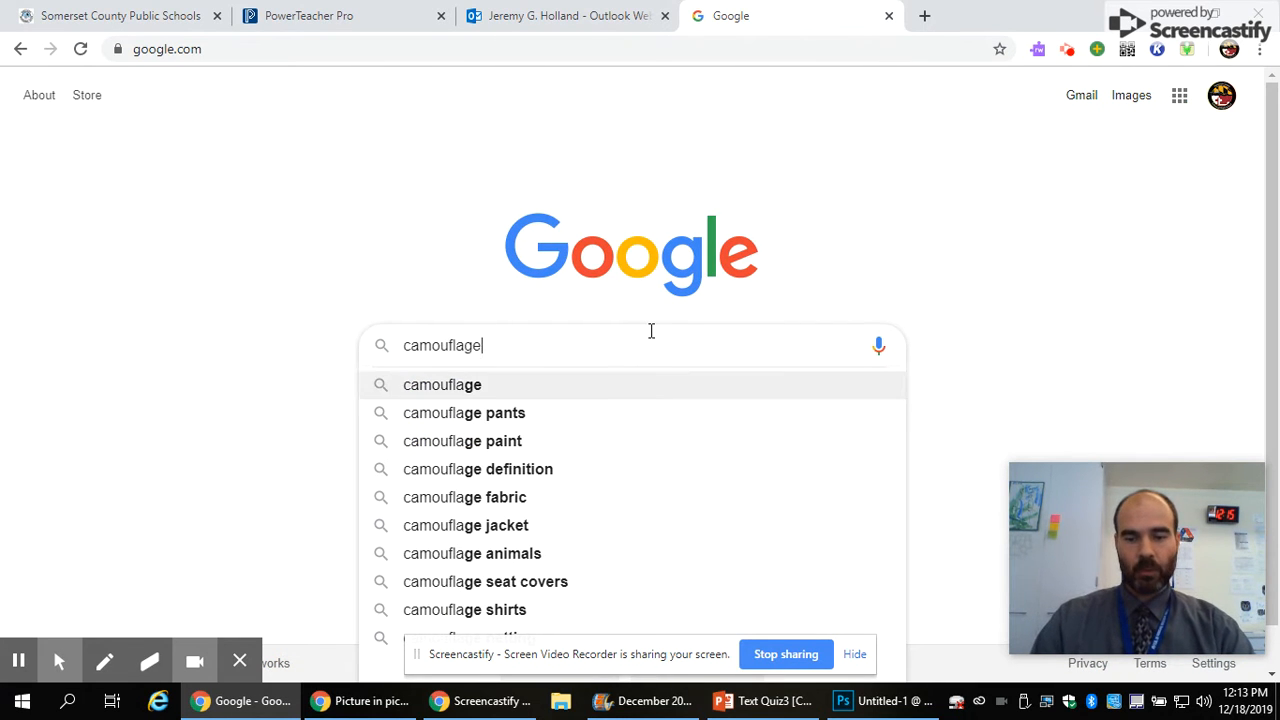
pyautogui.press('Return')
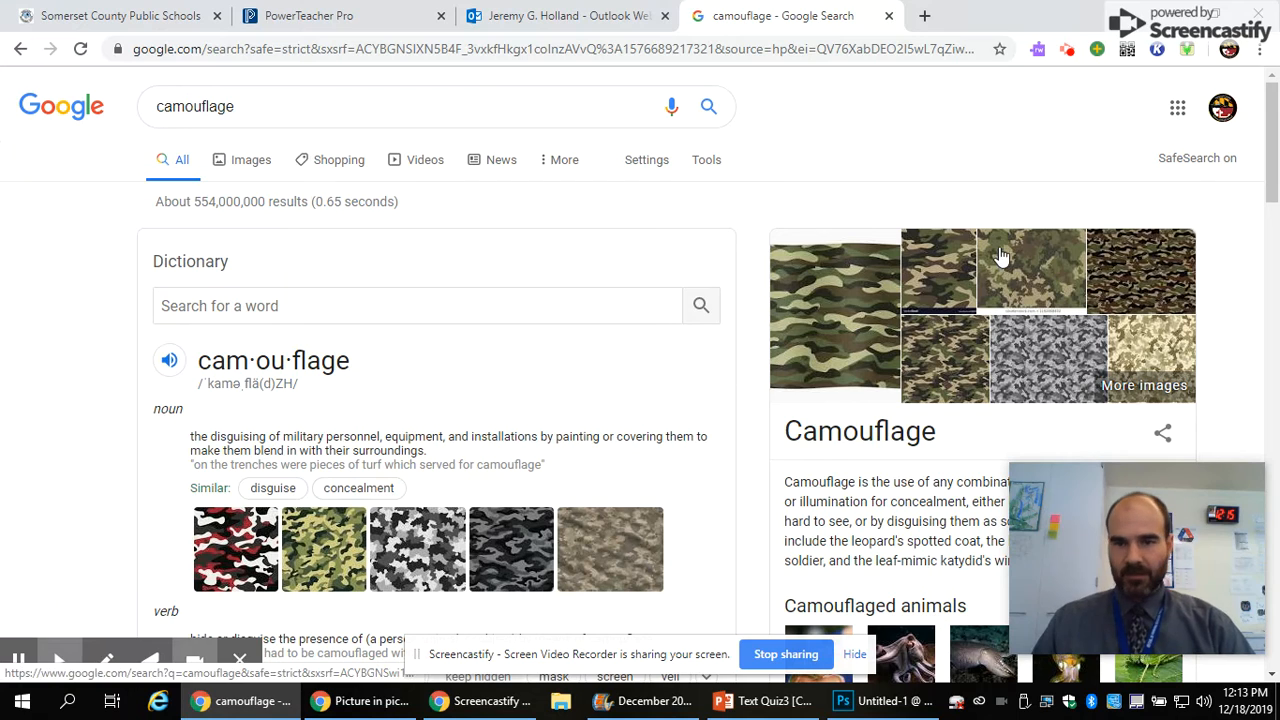
# - Save the David Textiles camouflage image from the image results into studentshare's Interactive Media folder, under !!!WORD ART and 3D TEXT project
pyautogui.click(862, 322)
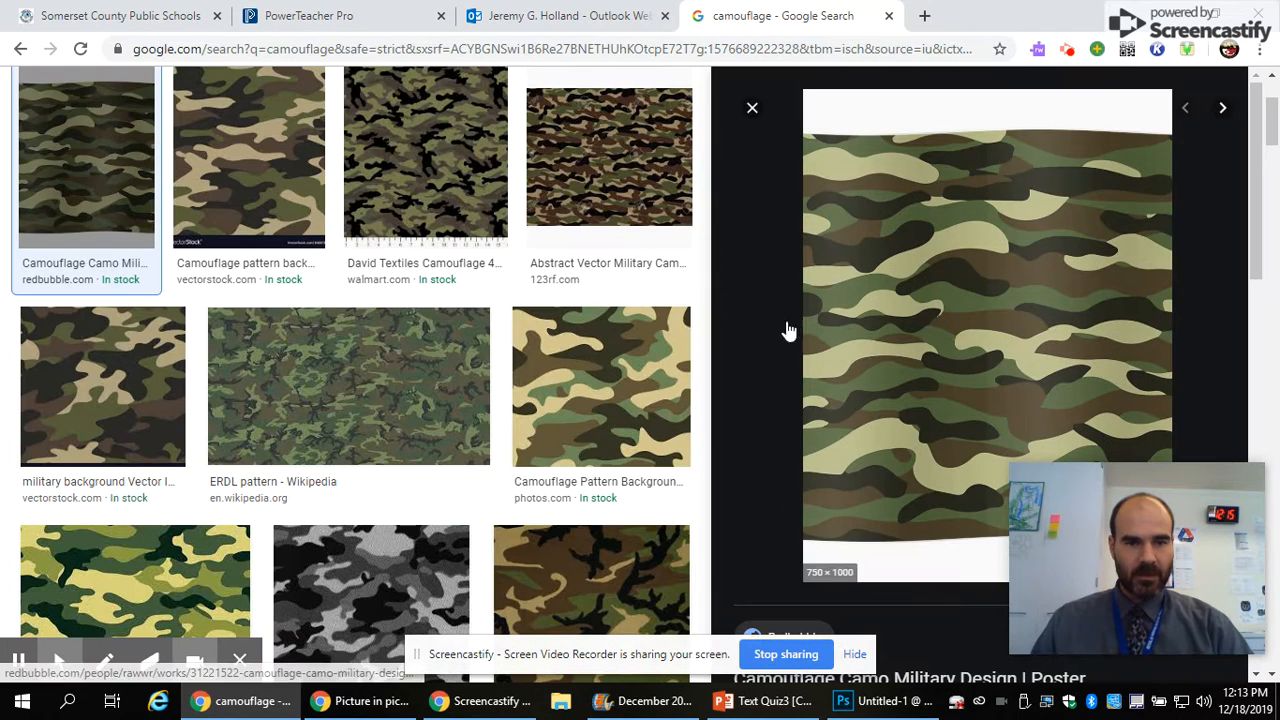
pyautogui.click(449, 149)
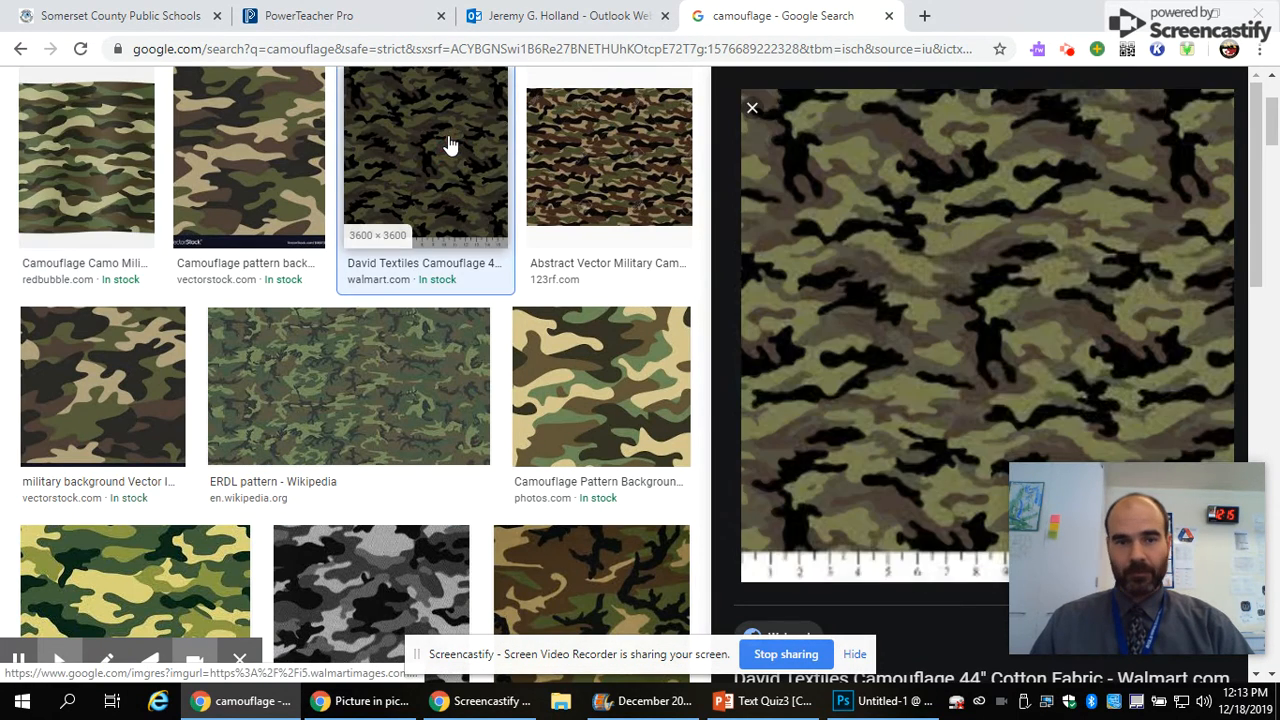
pyautogui.rightClick(996, 284)
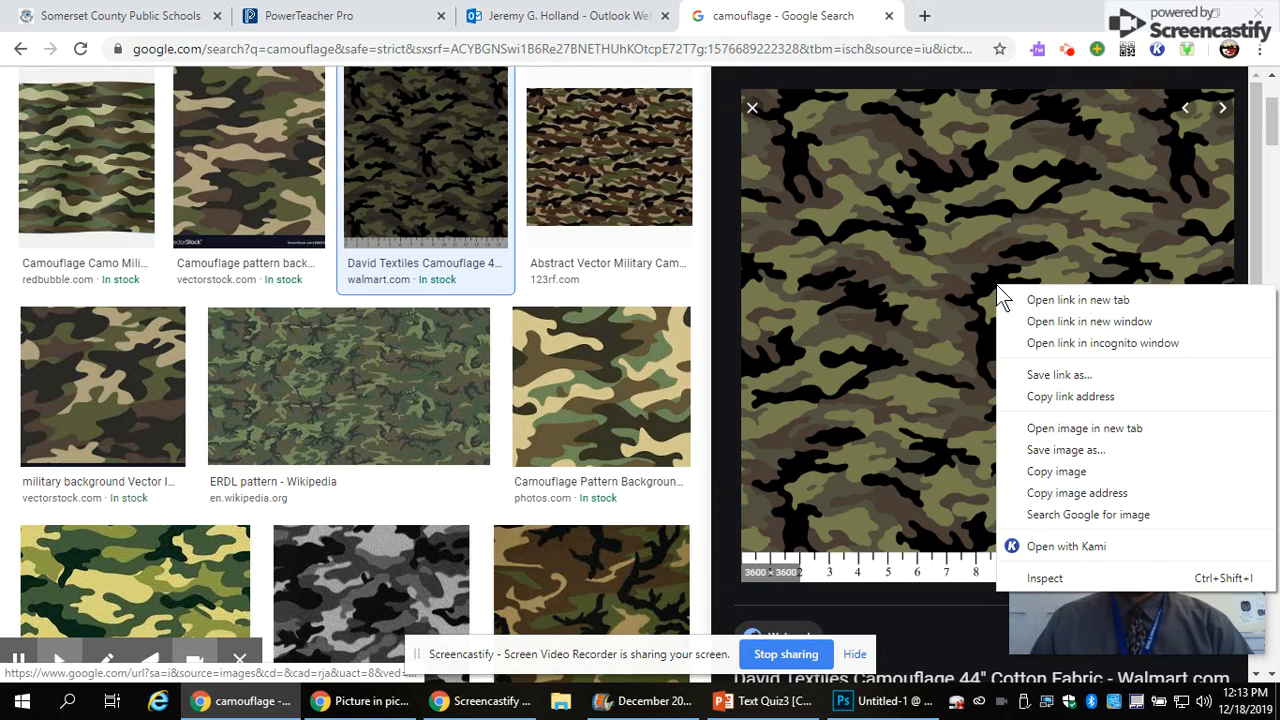
pyautogui.click(1146, 452)
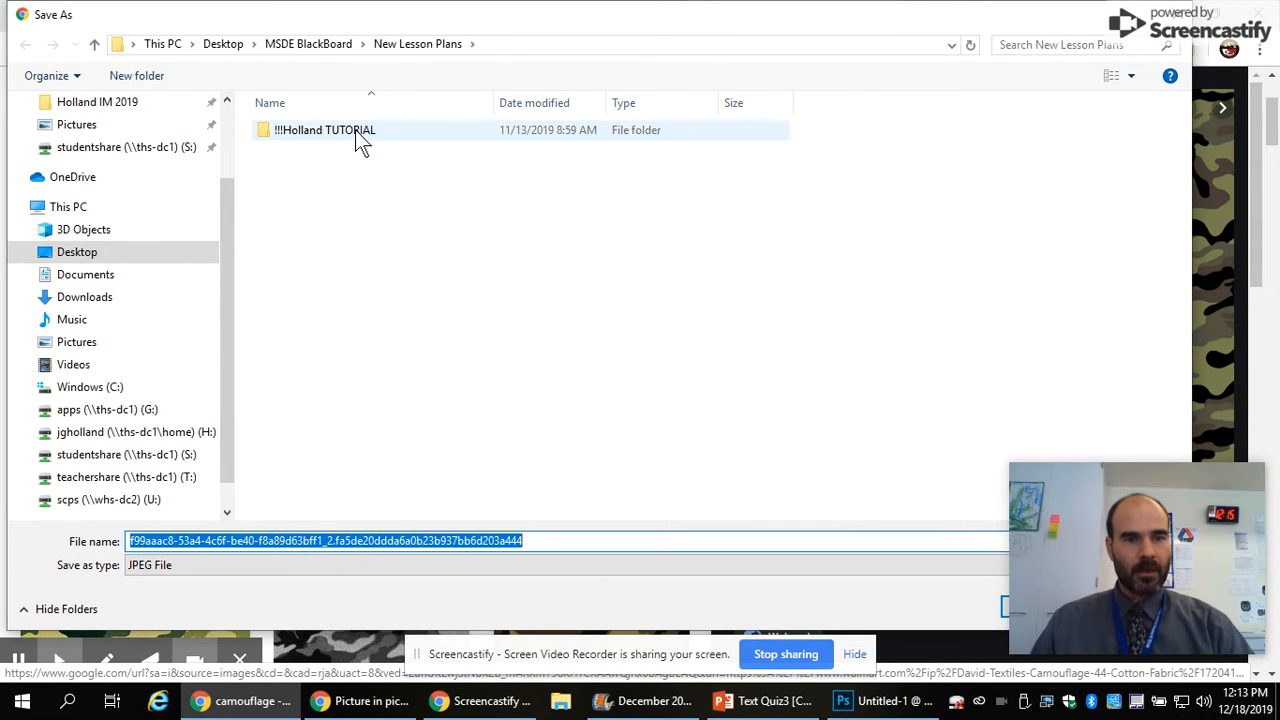
pyautogui.click(181, 457)
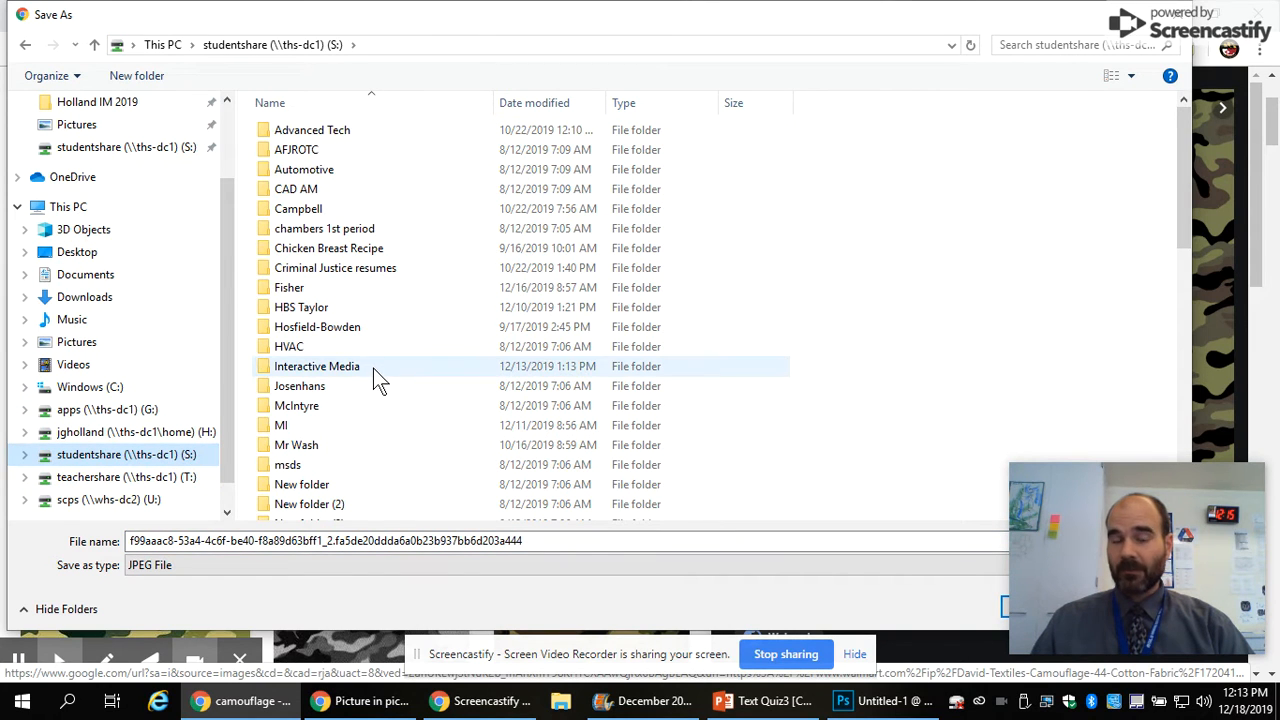
pyautogui.doubleClick(373, 368)
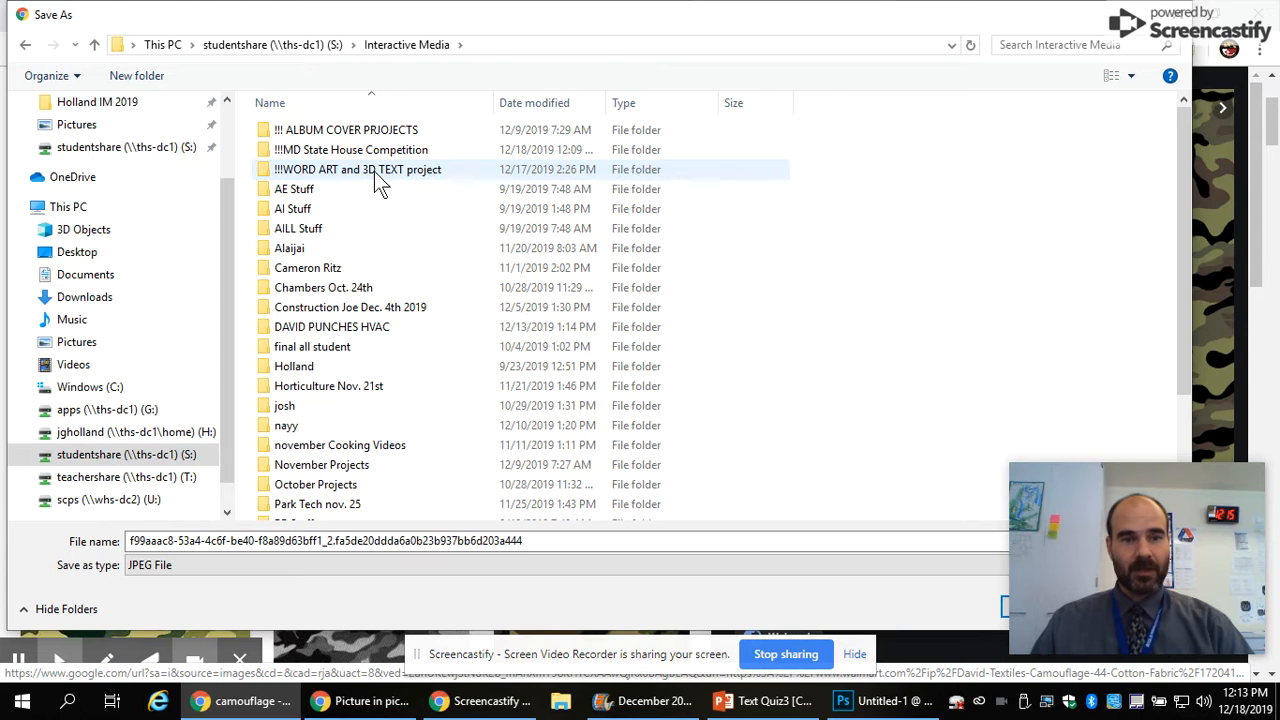
pyautogui.doubleClick(374, 171)
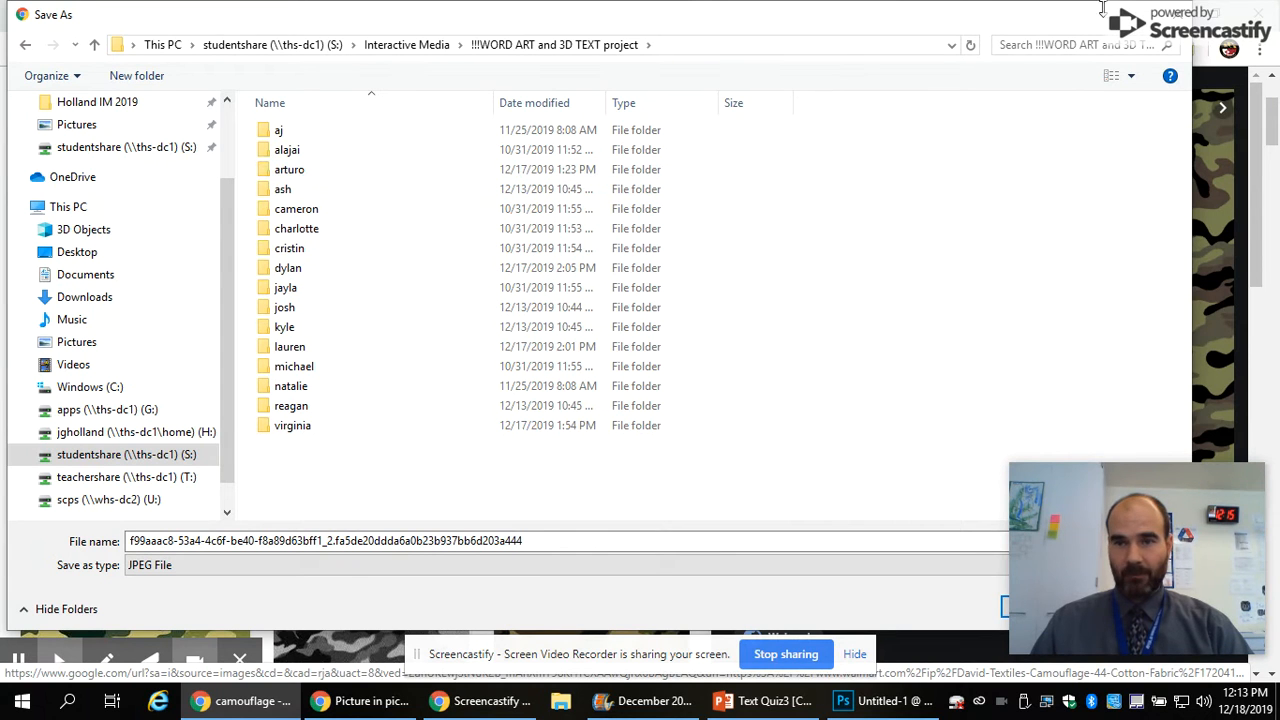
pyautogui.moveTo(900, 20); pyautogui.dragTo(776, 23)
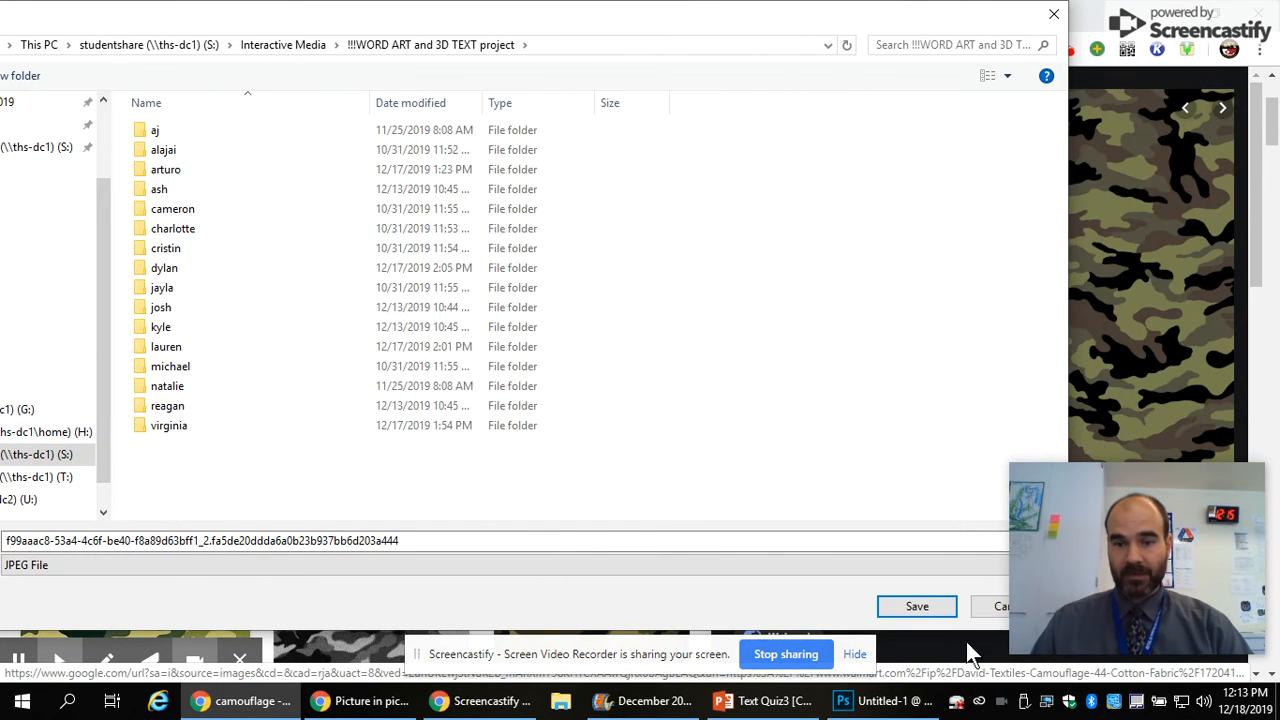
pyautogui.click(916, 608)
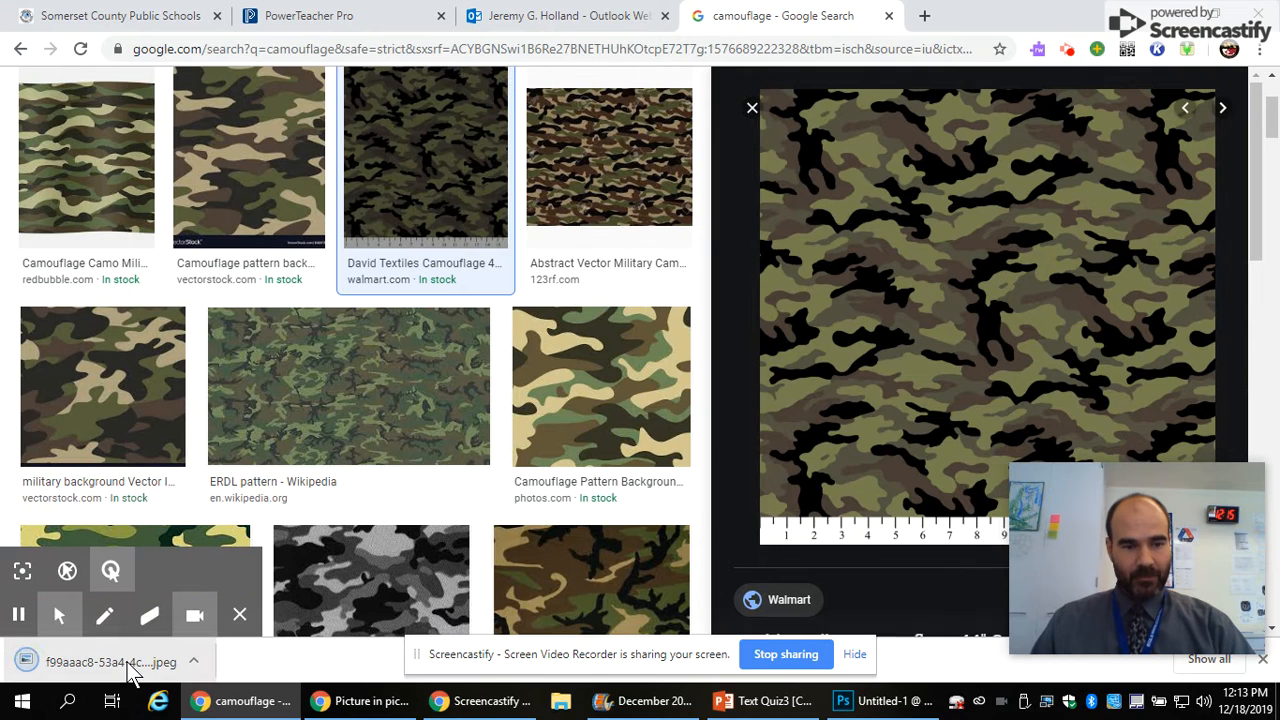
# - Switch to Photoshop and open the saved camouflage JPEG from the !!!WORD ART and 3D TEXT project folder
pyautogui.click(895, 700)
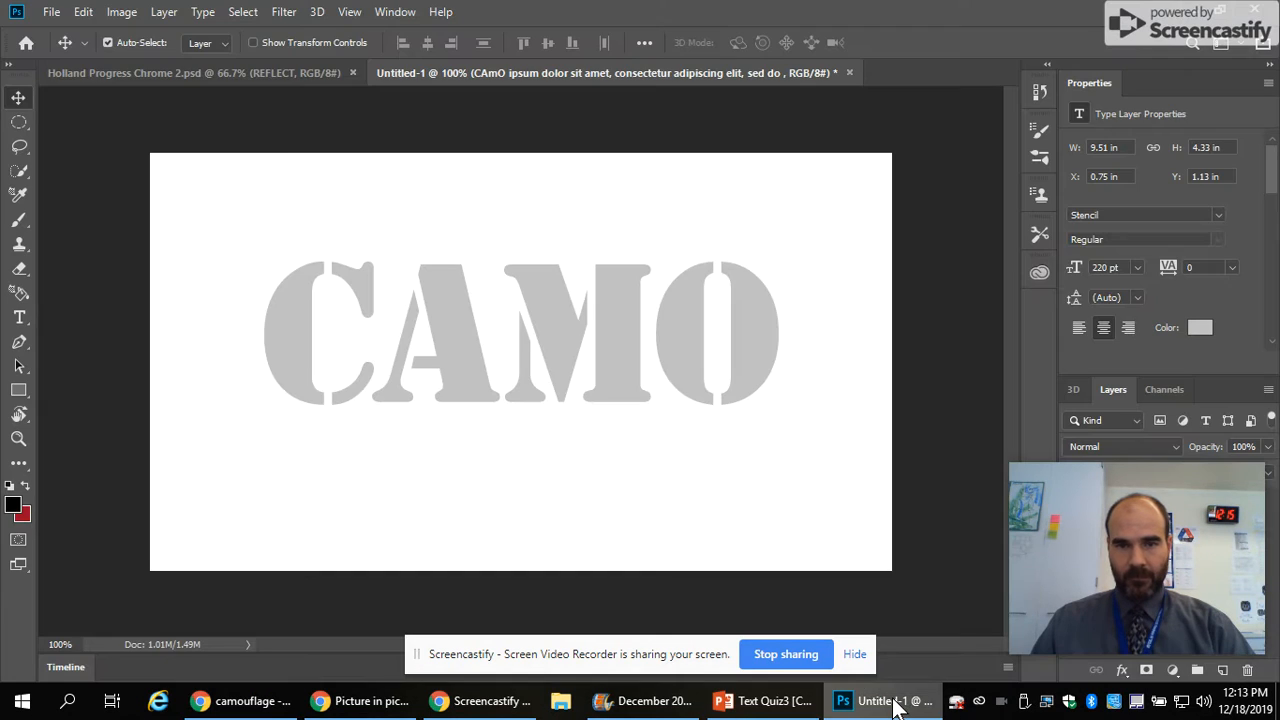
pyautogui.click(51, 12)
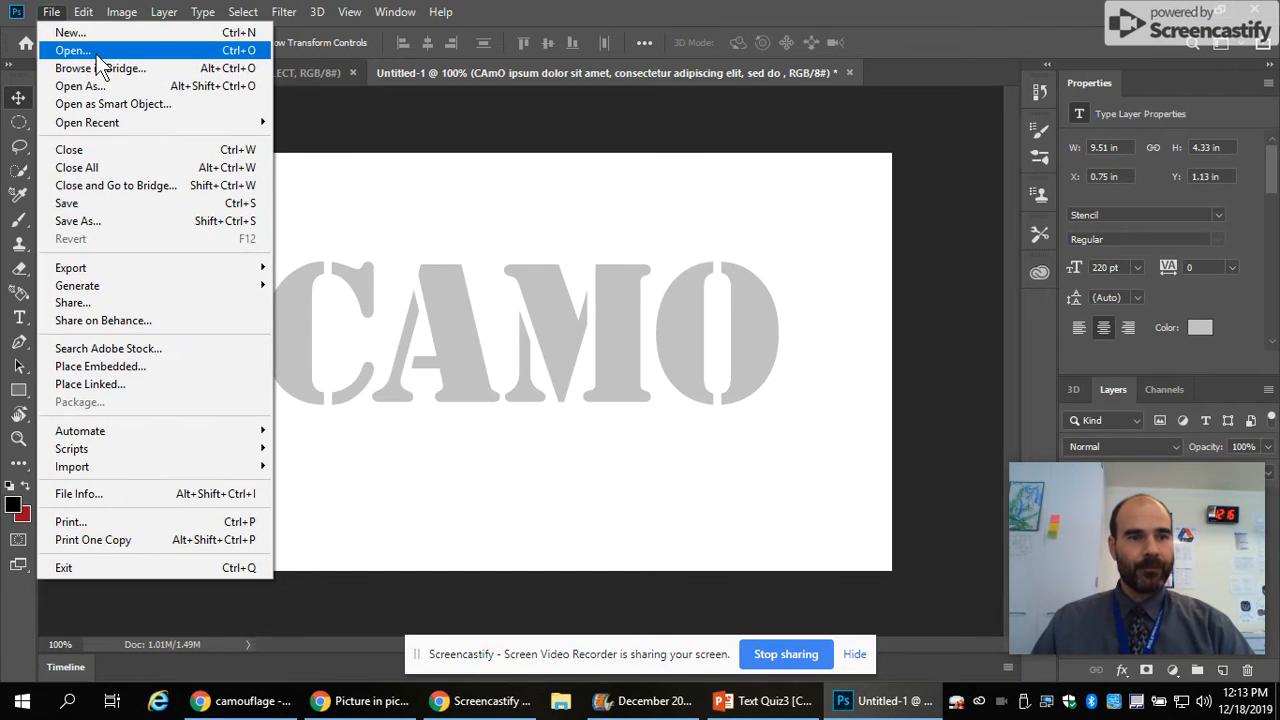
pyautogui.click(96, 48)
pyautogui.scroll(-3, 443, 420)
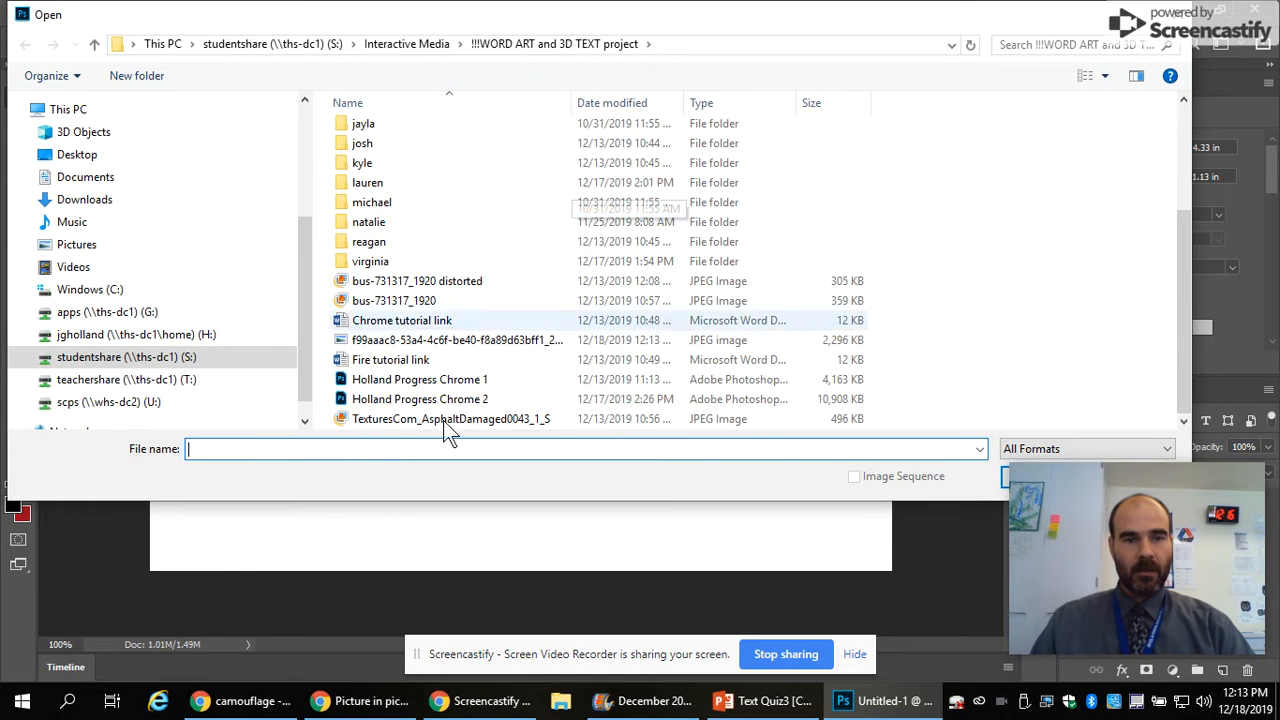
pyautogui.press('Escape')
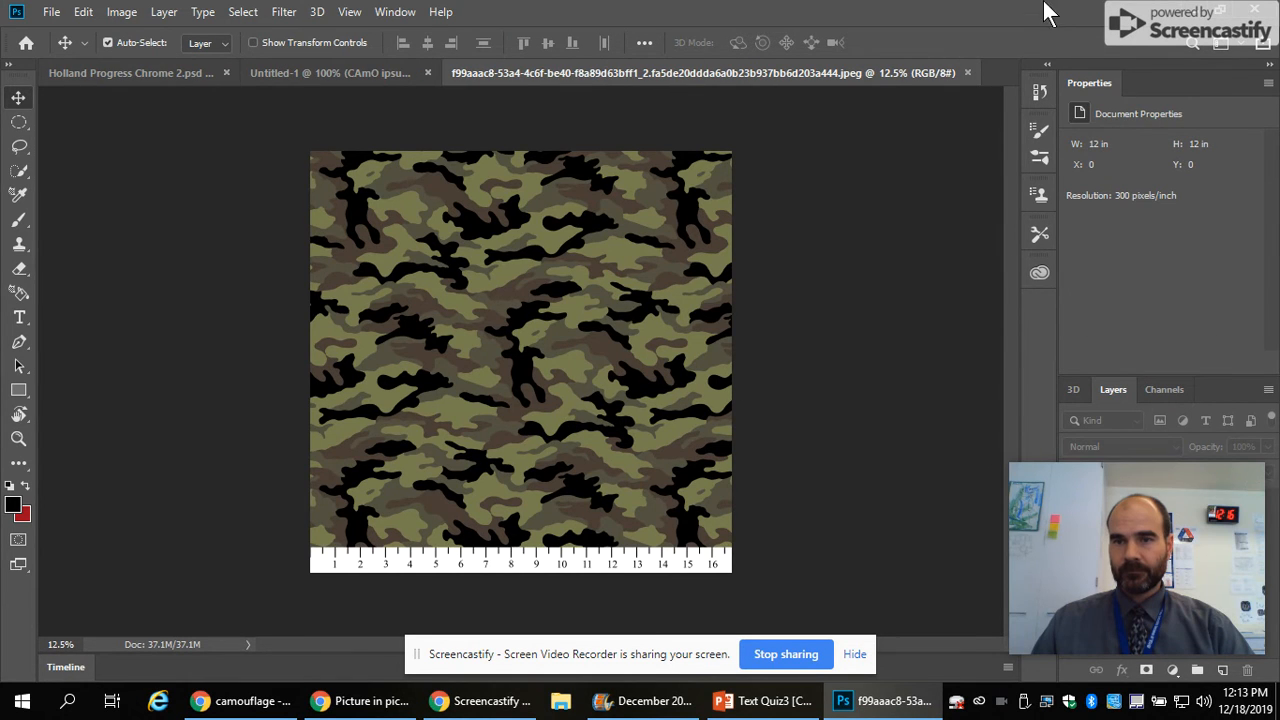
# - Convert the camouflage image's locked Background into a regular, editable layer
pyautogui.moveTo(1043, 11); pyautogui.dragTo(685, 13)
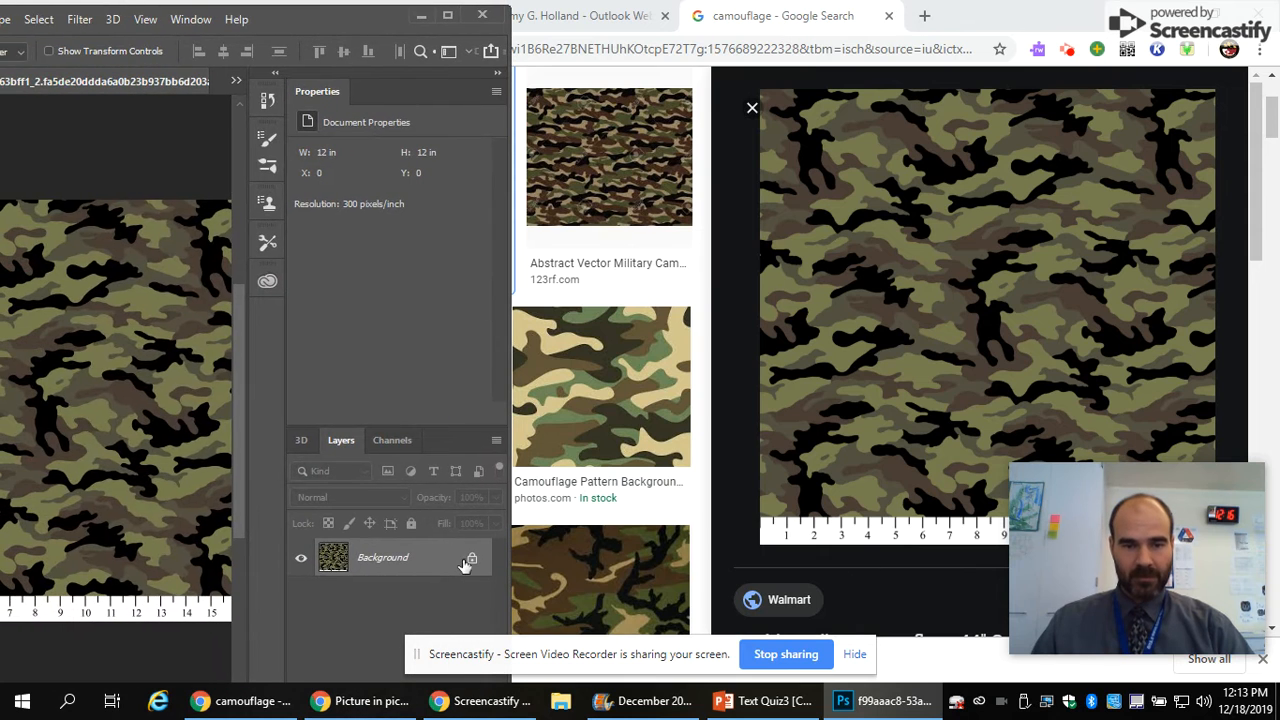
pyautogui.doubleClick(455, 562)
pyautogui.click(786, 197)
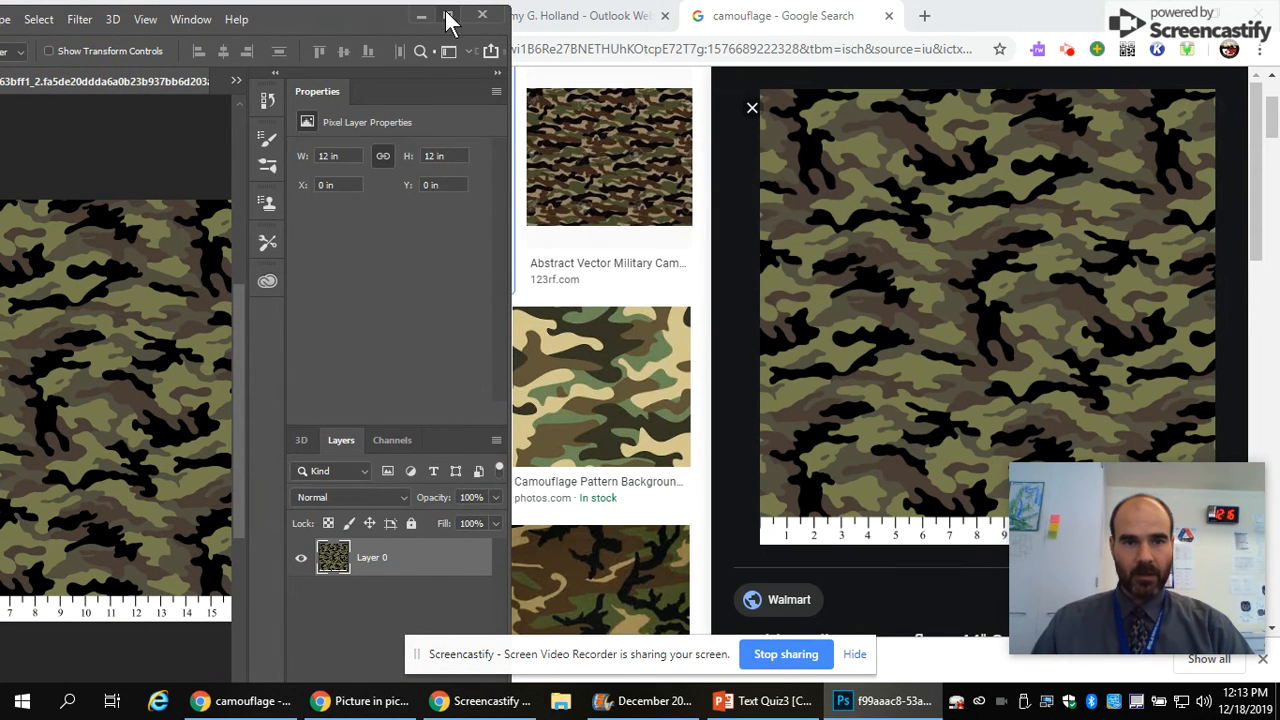
pyautogui.click(447, 15)
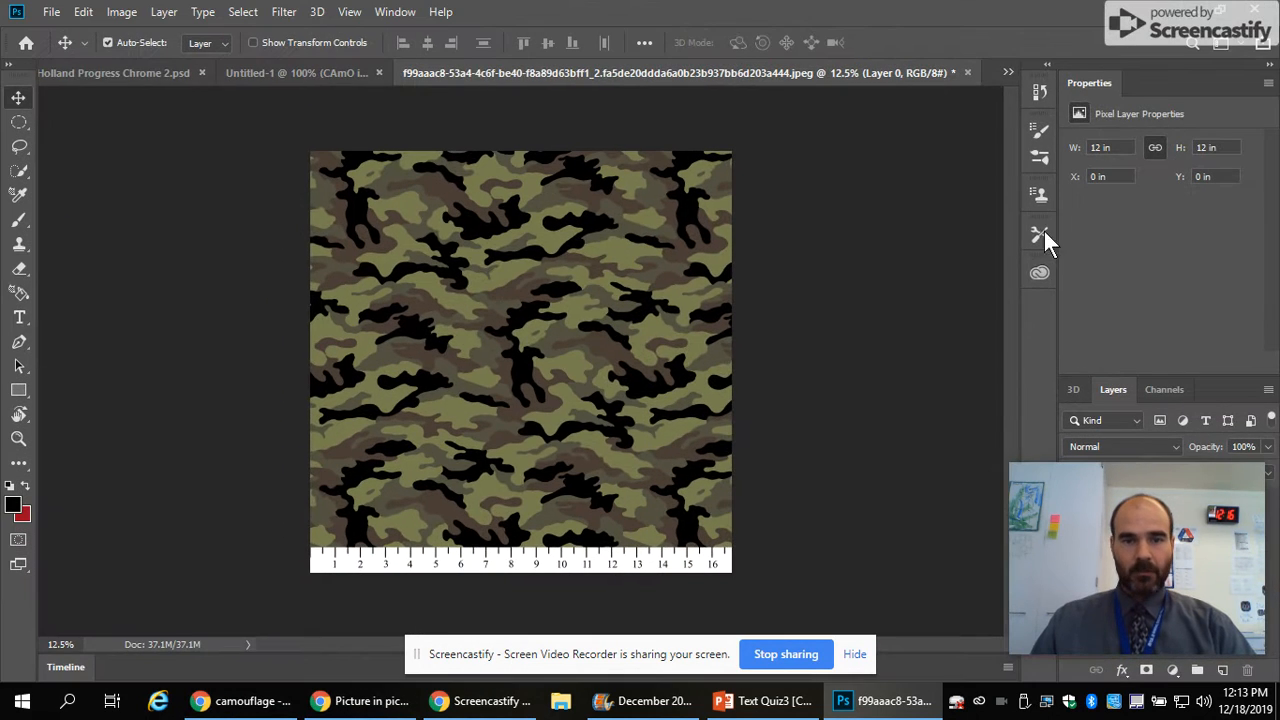
# - Return to the Untitled-1 document and add a new empty layer above the CAMO text layer
pyautogui.click(306, 75)
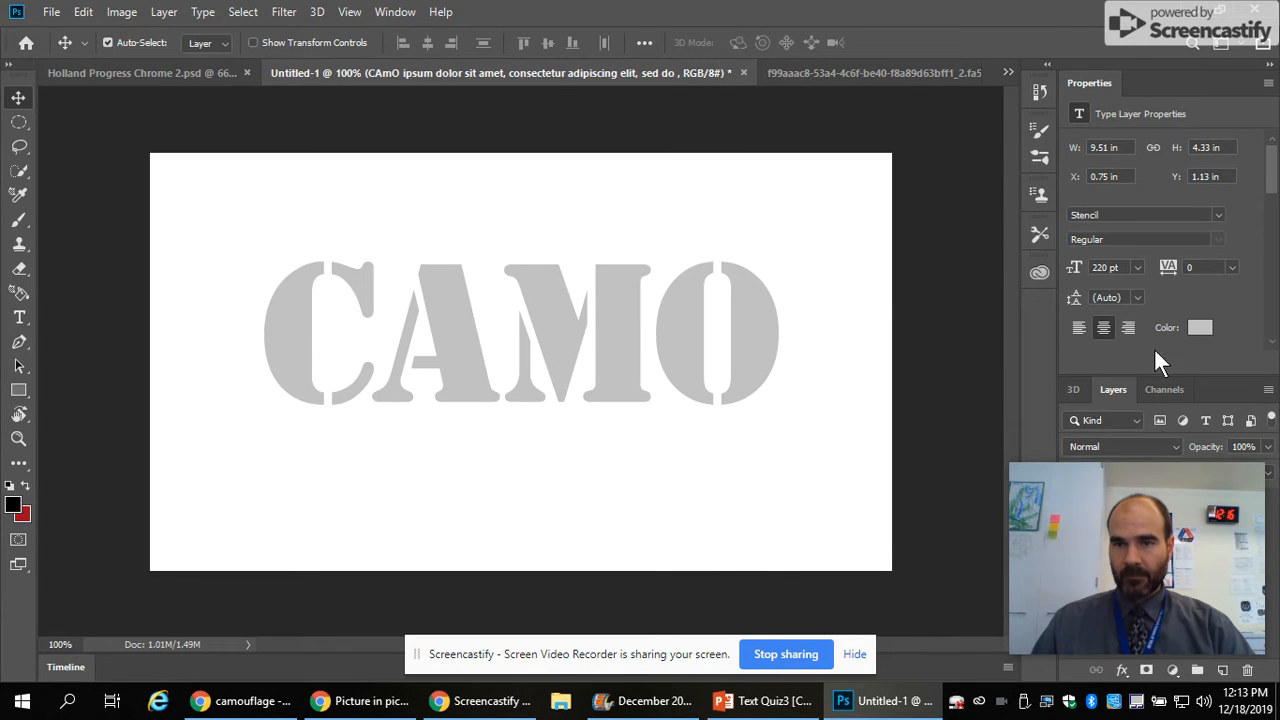
pyautogui.moveTo(1040, 3); pyautogui.dragTo(1191, 37)
pyautogui.moveTo(532, 34); pyautogui.dragTo(525, 1)
pyautogui.moveTo(1149, 470)
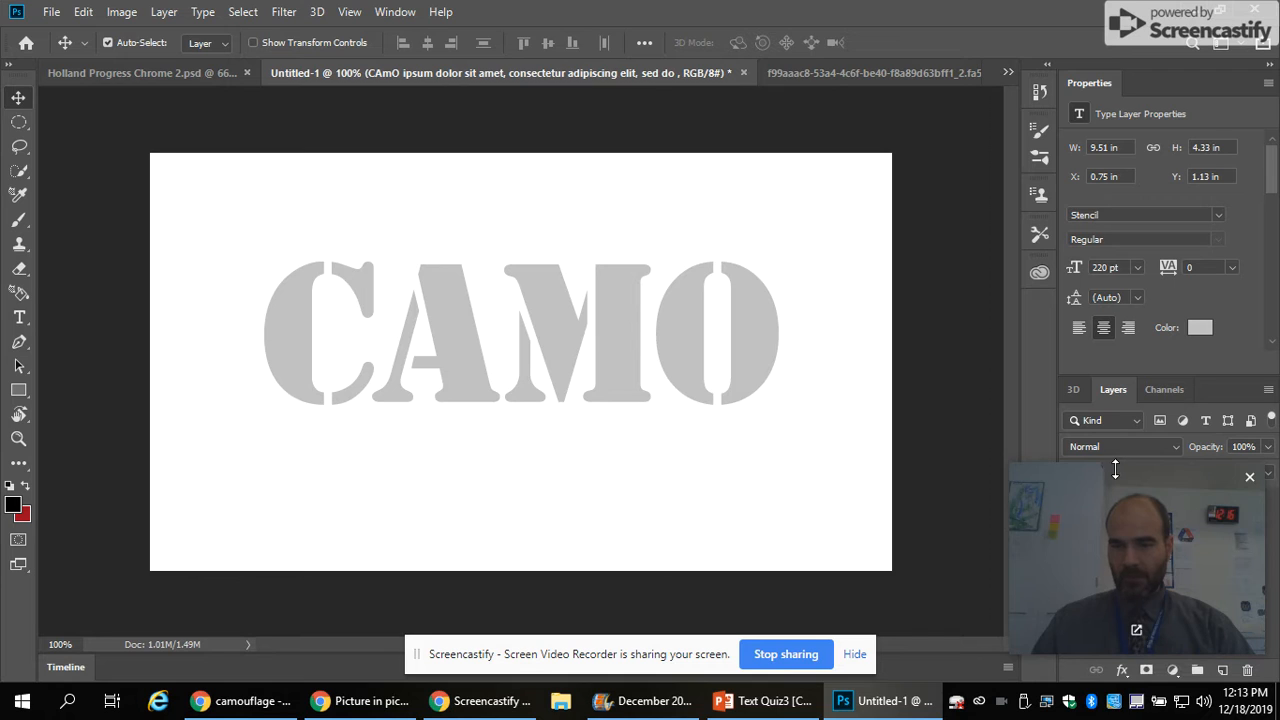
pyautogui.moveTo(1115, 469); pyautogui.dragTo(1115, 478)
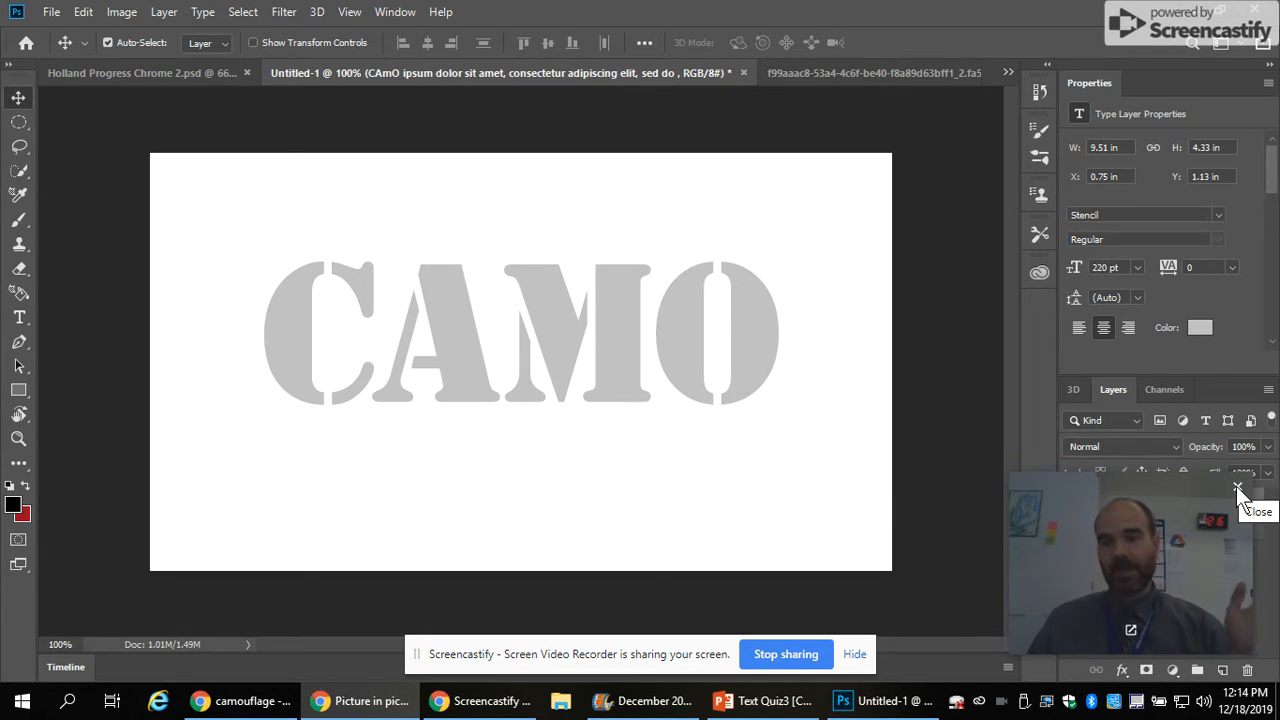
pyautogui.click(1238, 490)
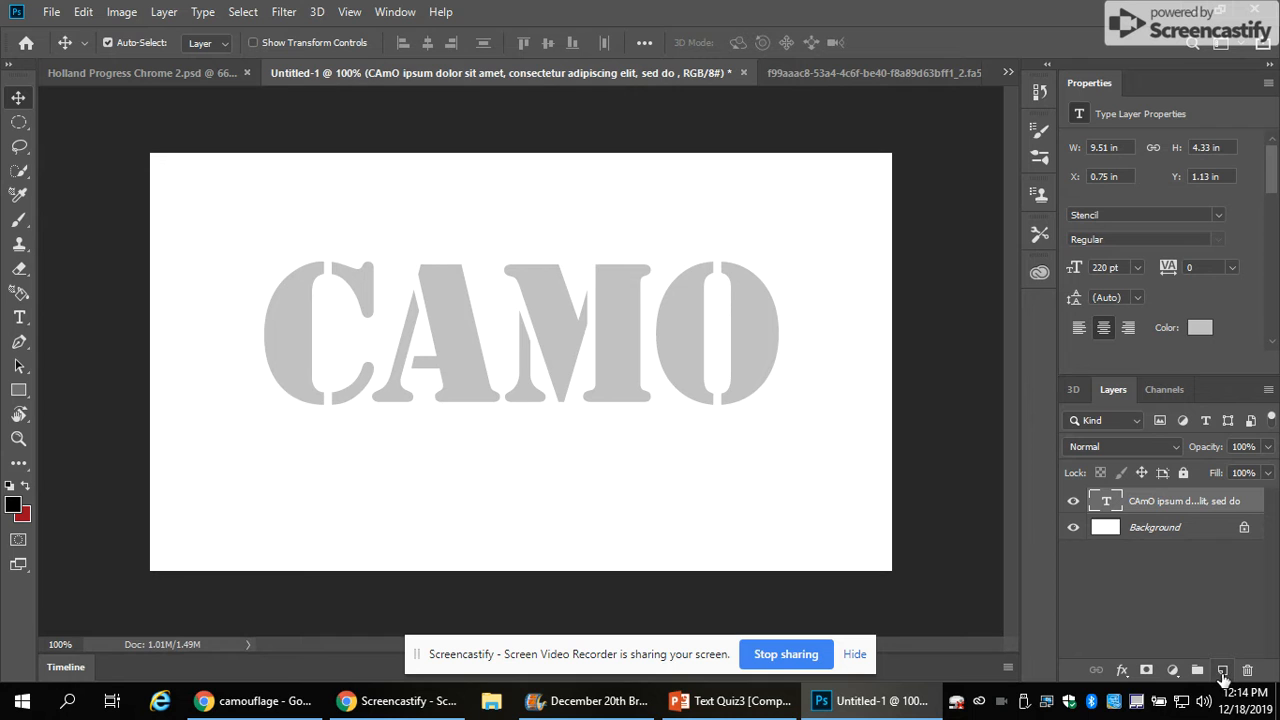
pyautogui.click(1223, 670)
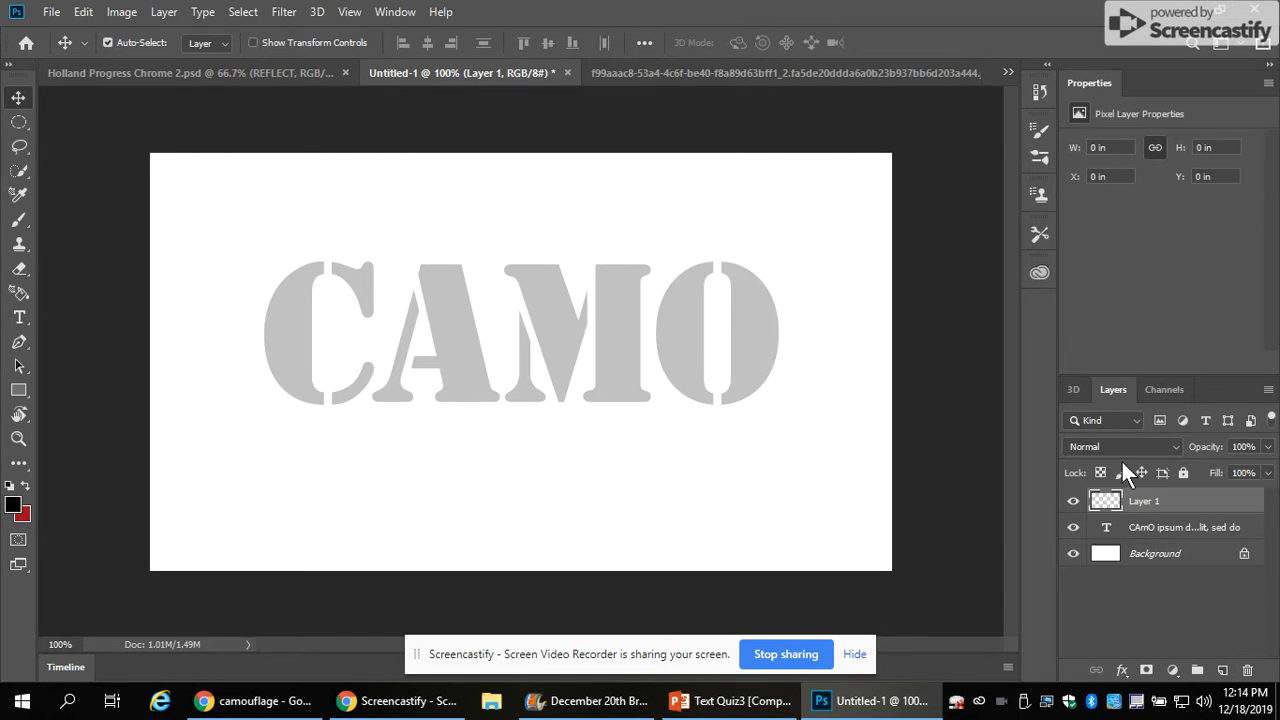
# - Copy the camouflage image from its JPEG document into Untitled-1 as a new top layer and delete the empty Layer 1
pyautogui.click(659, 72)
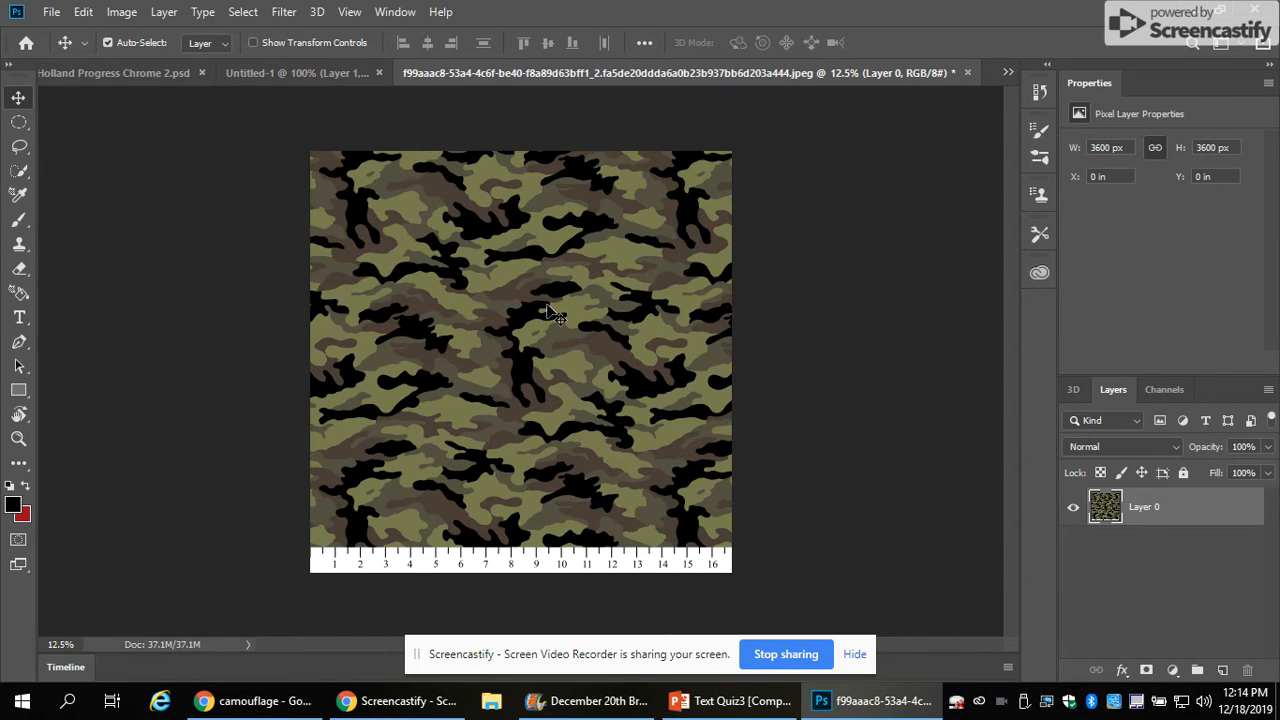
pyautogui.moveTo(548, 311); pyautogui.dragTo(342, 115)
pyautogui.click(272, 78)
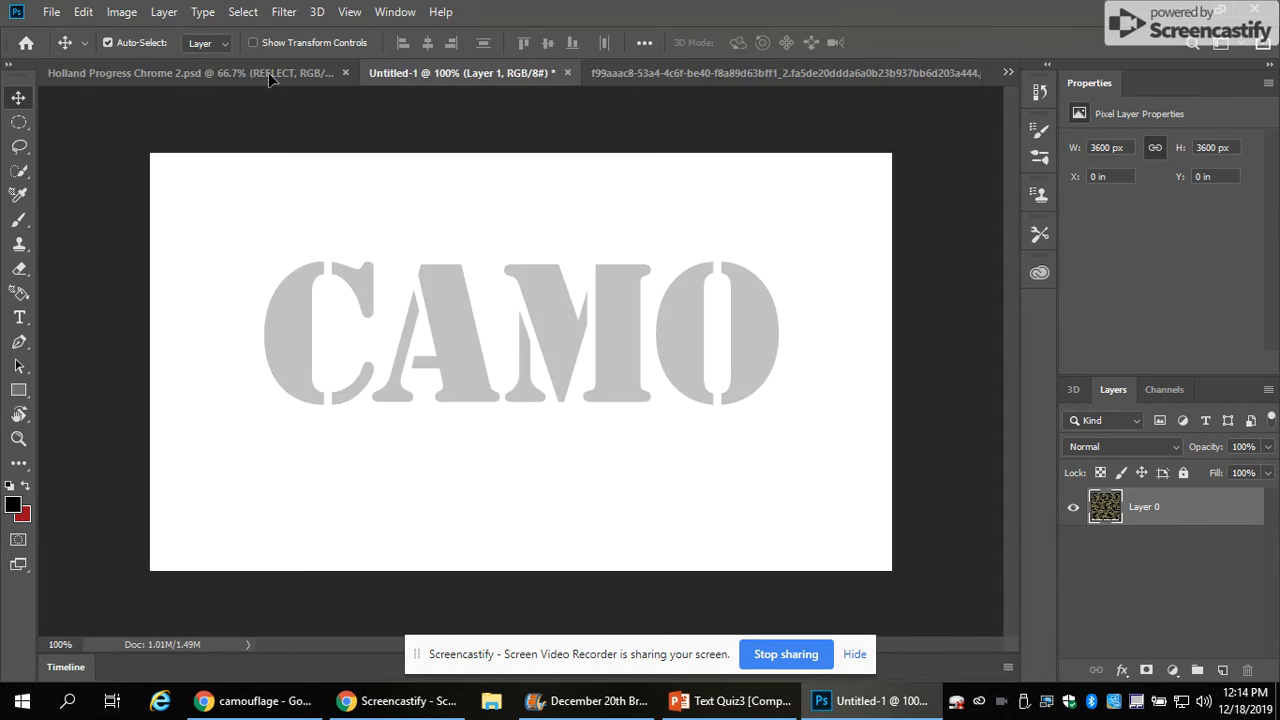
pyautogui.click(270, 78)
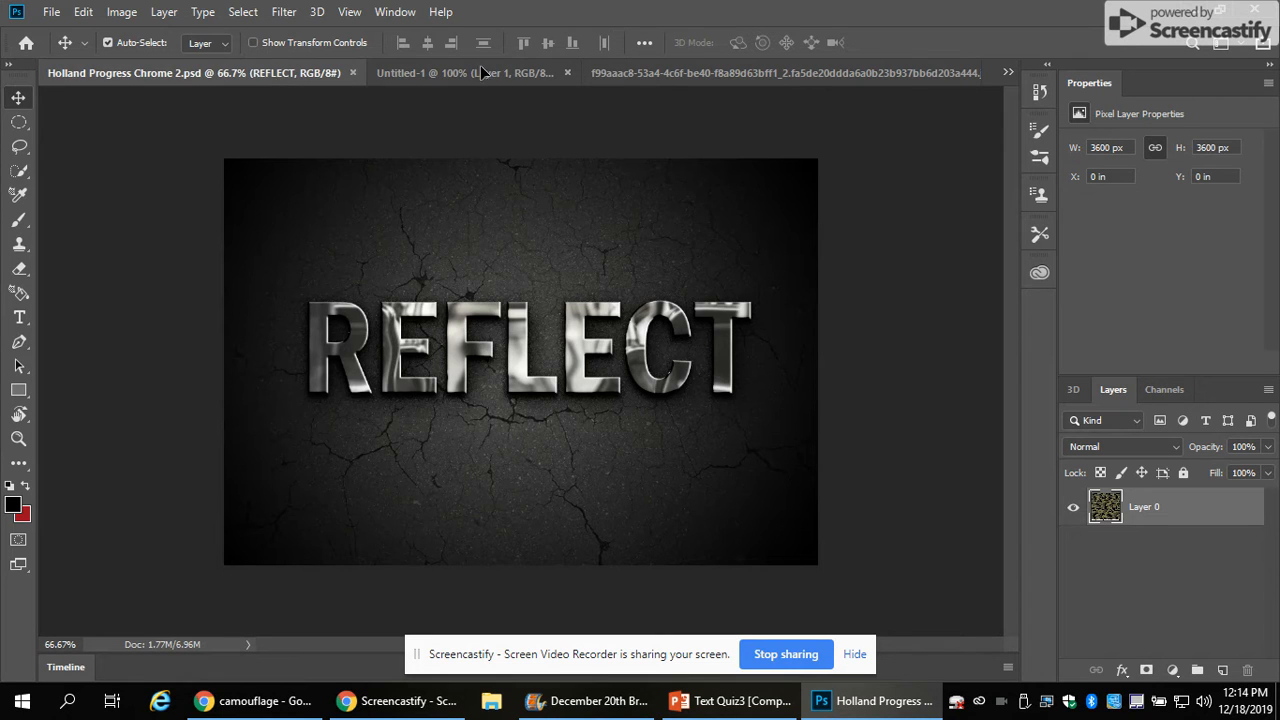
pyautogui.moveTo(481, 67); pyautogui.dragTo(610, 200)
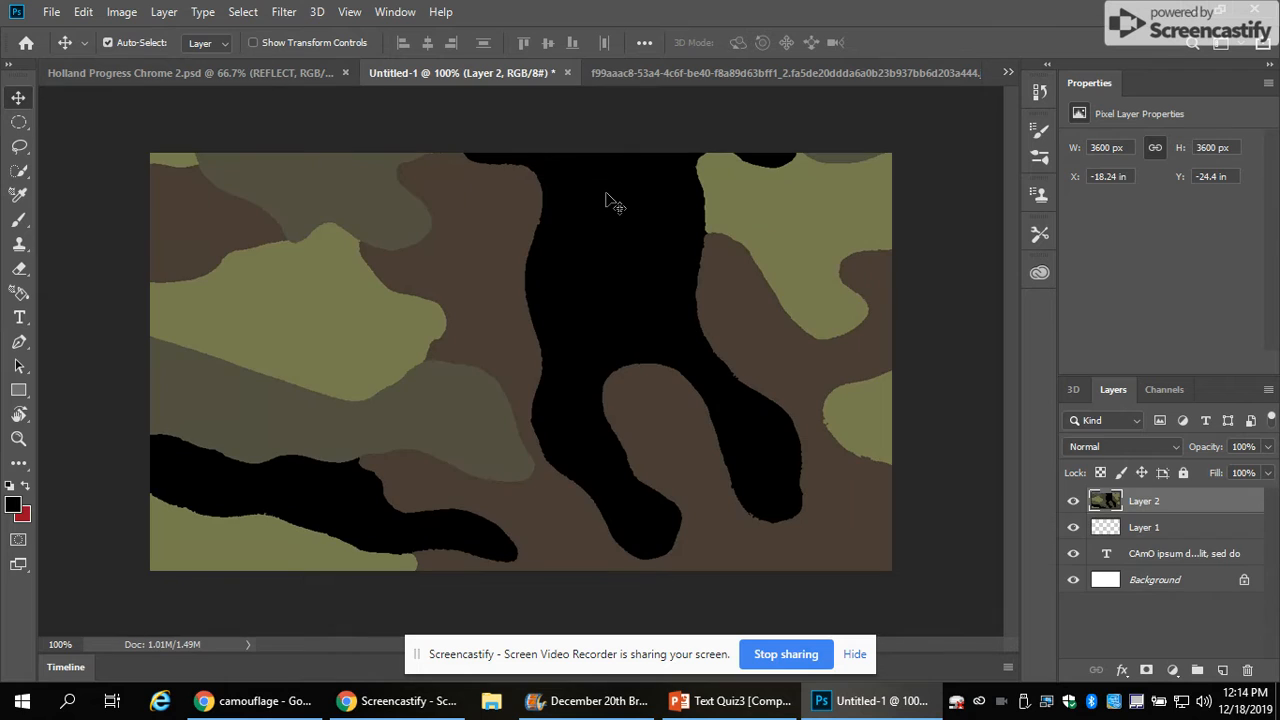
pyautogui.click(1177, 529)
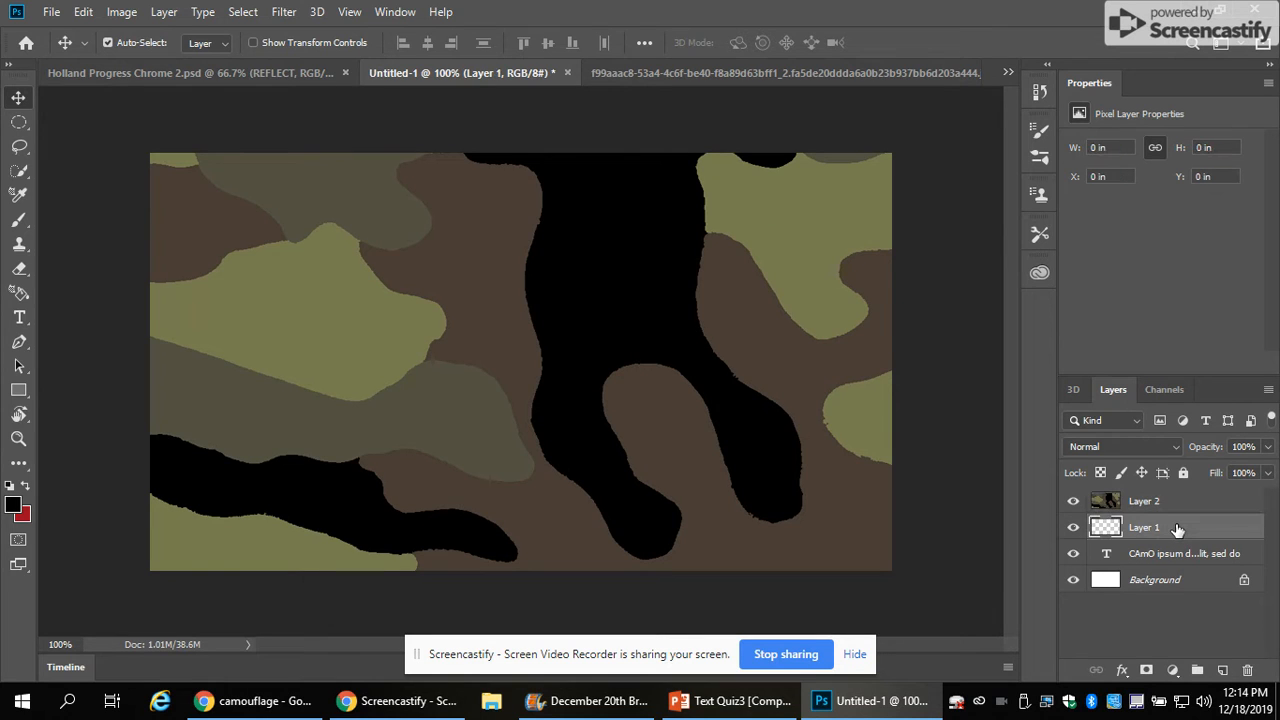
pyautogui.press('Delete')
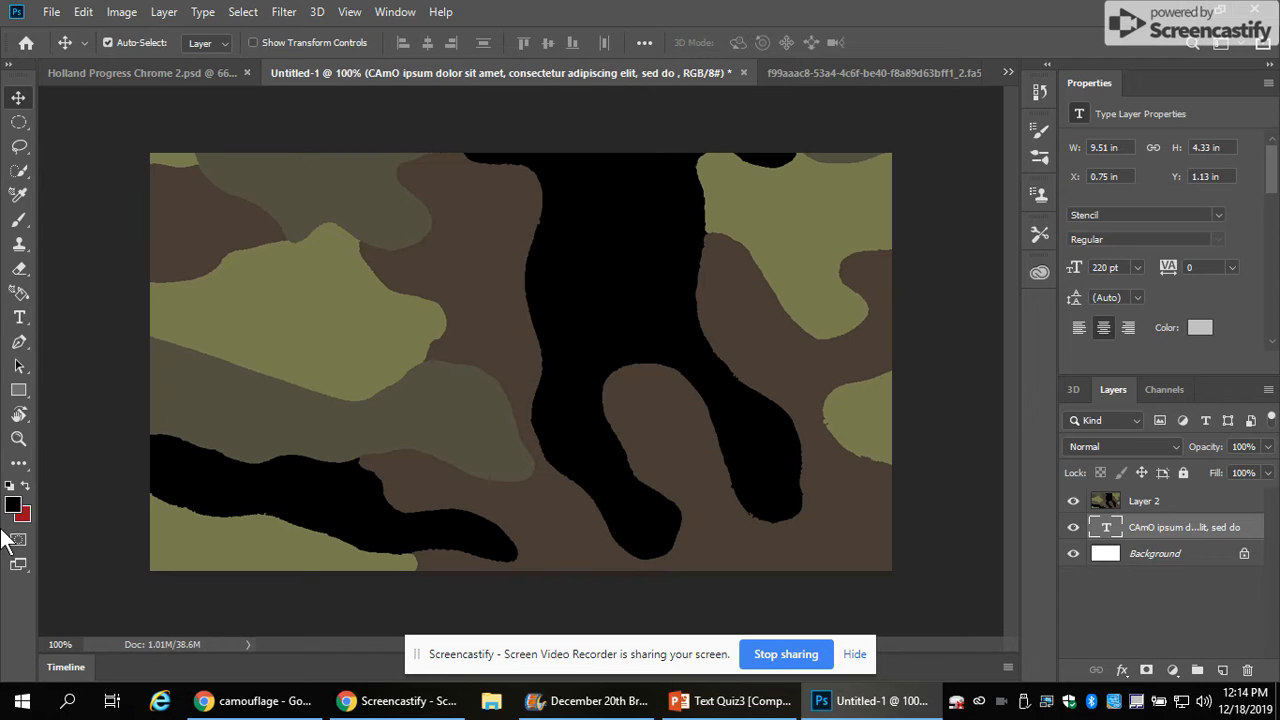
# - Scale the camouflage layer down proportionally to about 19.41% and centre it on the canvas over the CAMO lettering
pyautogui.click(18, 437)
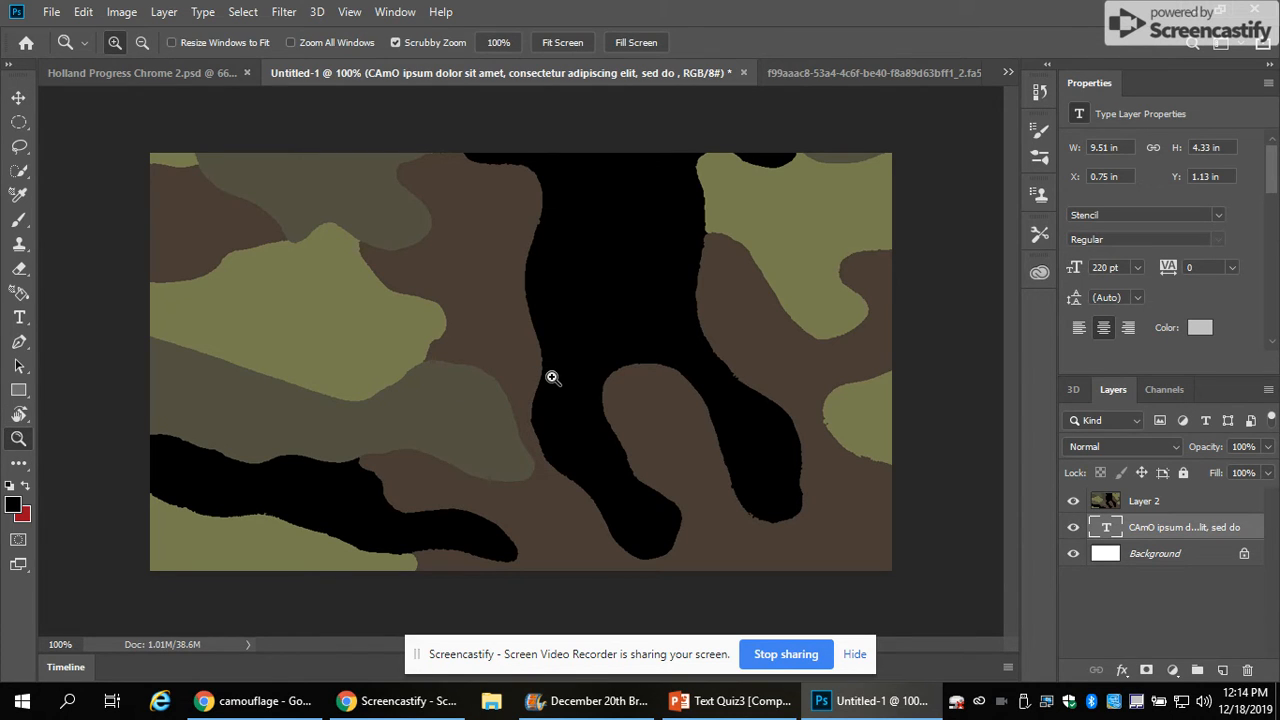
pyautogui.keyDown('alt'); pyautogui.click(552, 377); pyautogui.keyUp('alt')
pyautogui.keyDown('alt'); pyautogui.click(552, 377); pyautogui.keyUp('alt')
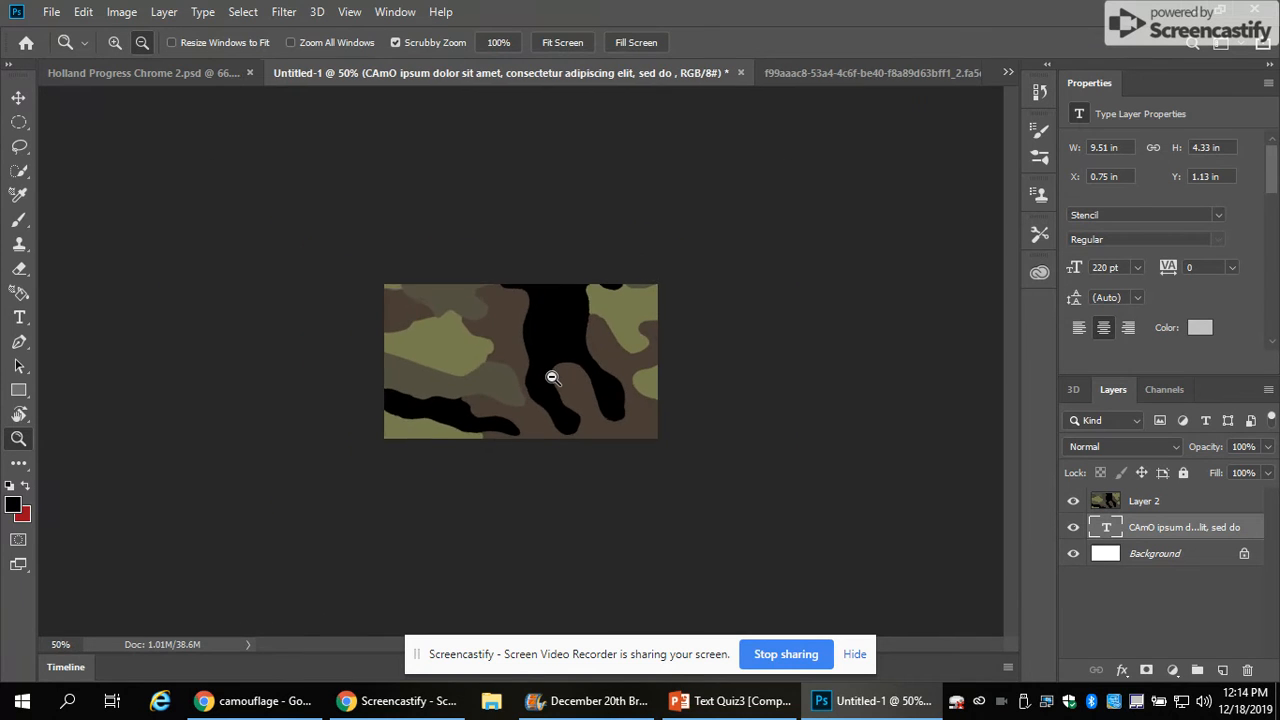
pyautogui.keyDown('alt'); pyautogui.click(552, 377); pyautogui.keyUp('alt')
pyautogui.keyDown('alt'); pyautogui.click(552, 377); pyautogui.keyUp('alt')
pyautogui.keyDown('alt'); pyautogui.click(552, 377); pyautogui.keyUp('alt')
pyautogui.keyDown('alt'); pyautogui.click(548, 372); pyautogui.keyUp('alt')
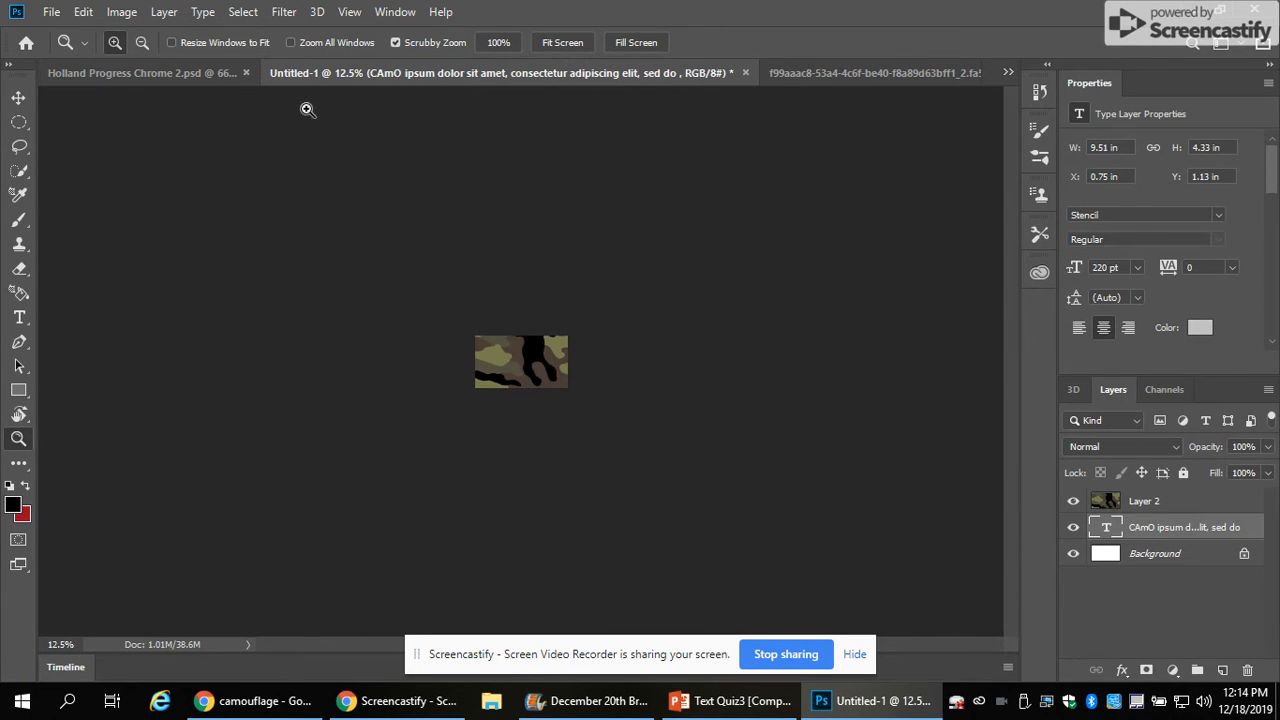
pyautogui.click(83, 12)
pyautogui.moveTo(244, 434)
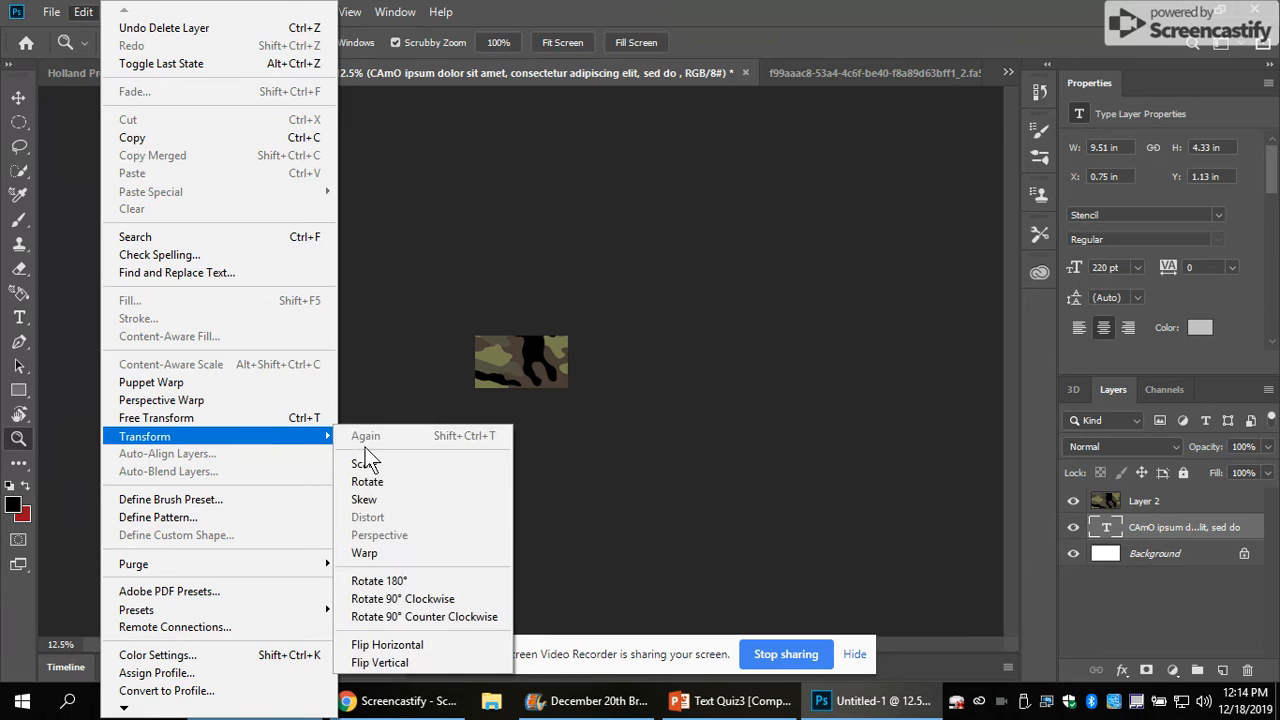
pyautogui.click(380, 463)
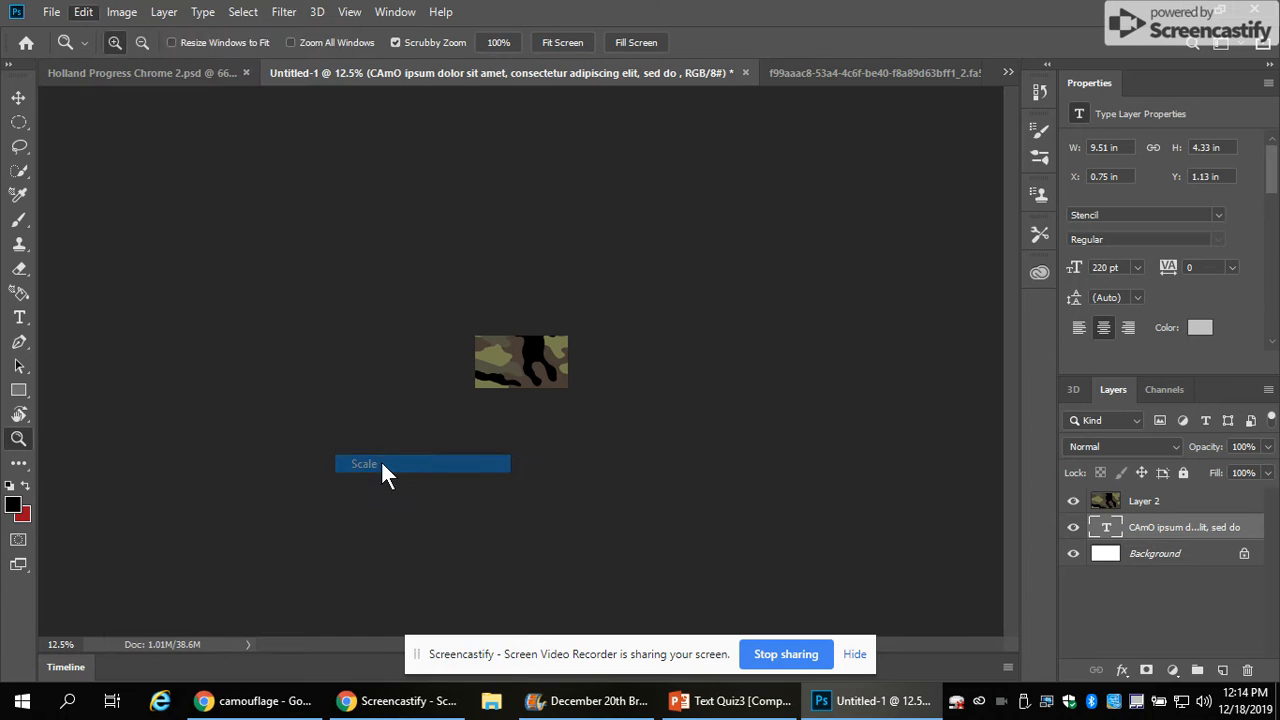
pyautogui.click(1207, 502)
pyautogui.click(83, 12)
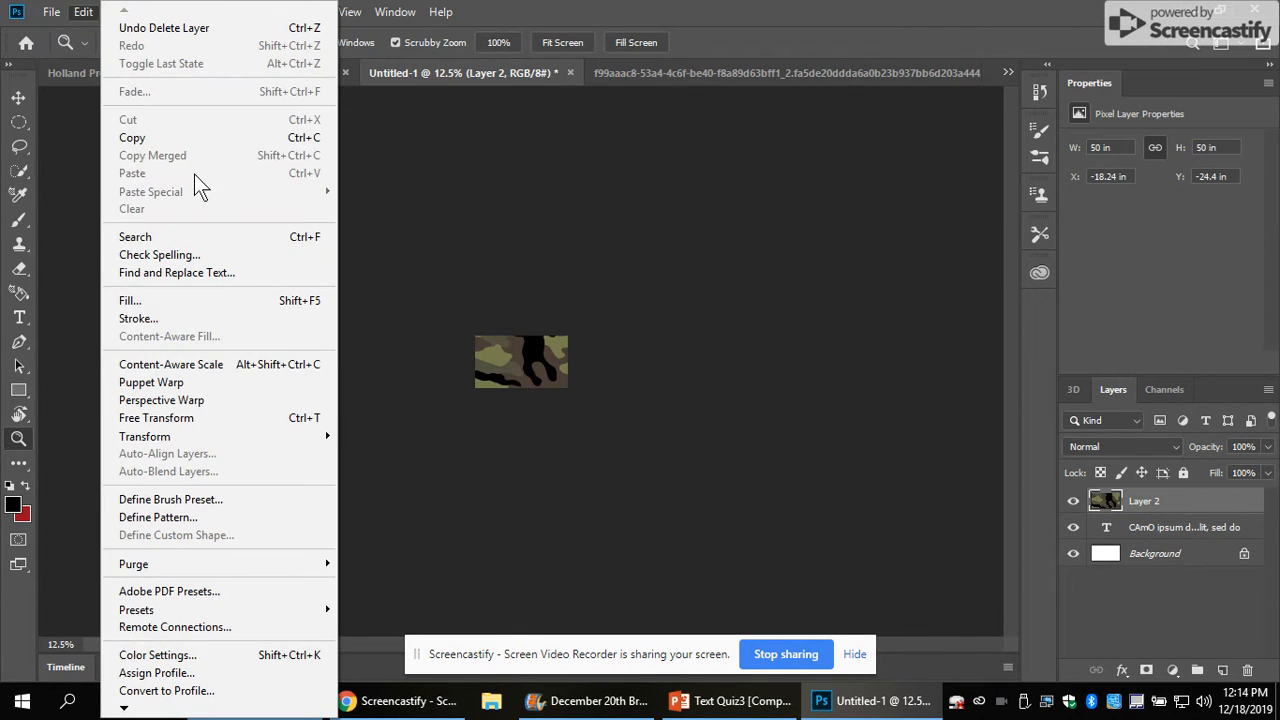
pyautogui.moveTo(236, 434)
pyautogui.click(375, 460)
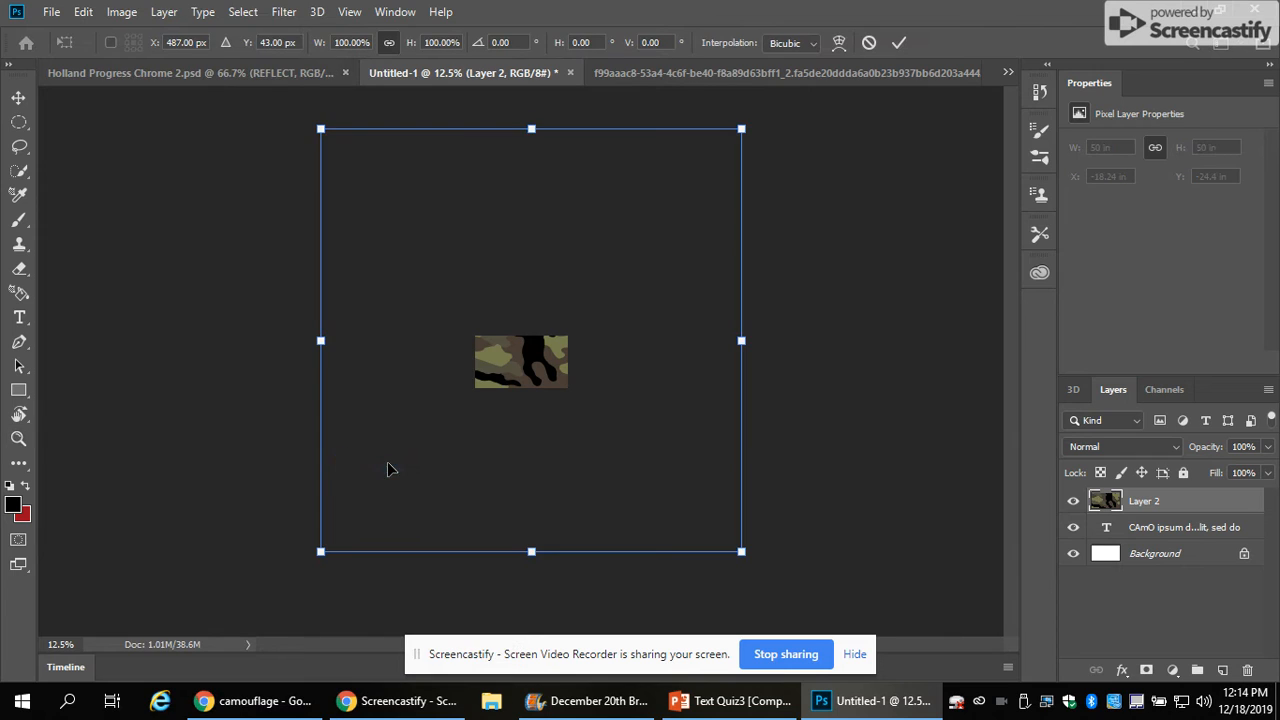
pyautogui.moveTo(741, 126); pyautogui.dragTo(430, 488)
pyautogui.moveTo(349, 512); pyautogui.dragTo(509, 364)
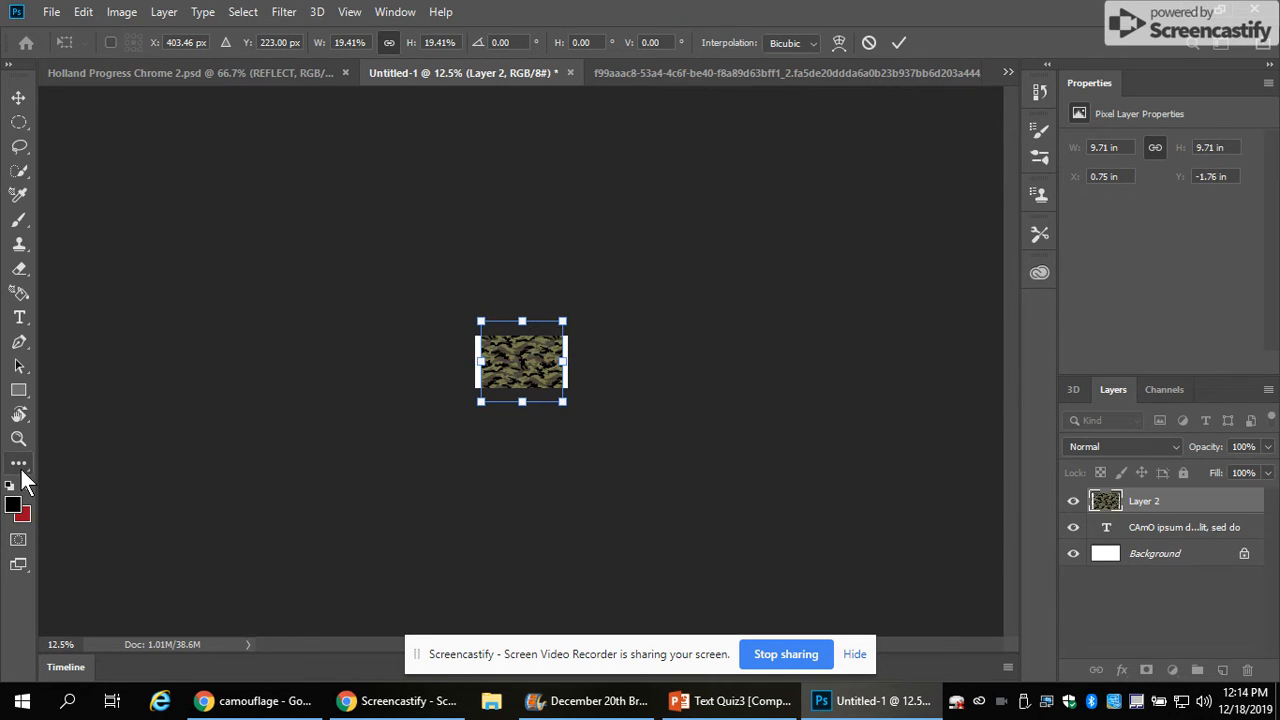
pyautogui.click(19, 436)
# - Convert the CAMO text layer to a smart object
pyautogui.click(544, 376)
pyautogui.click(544, 376)
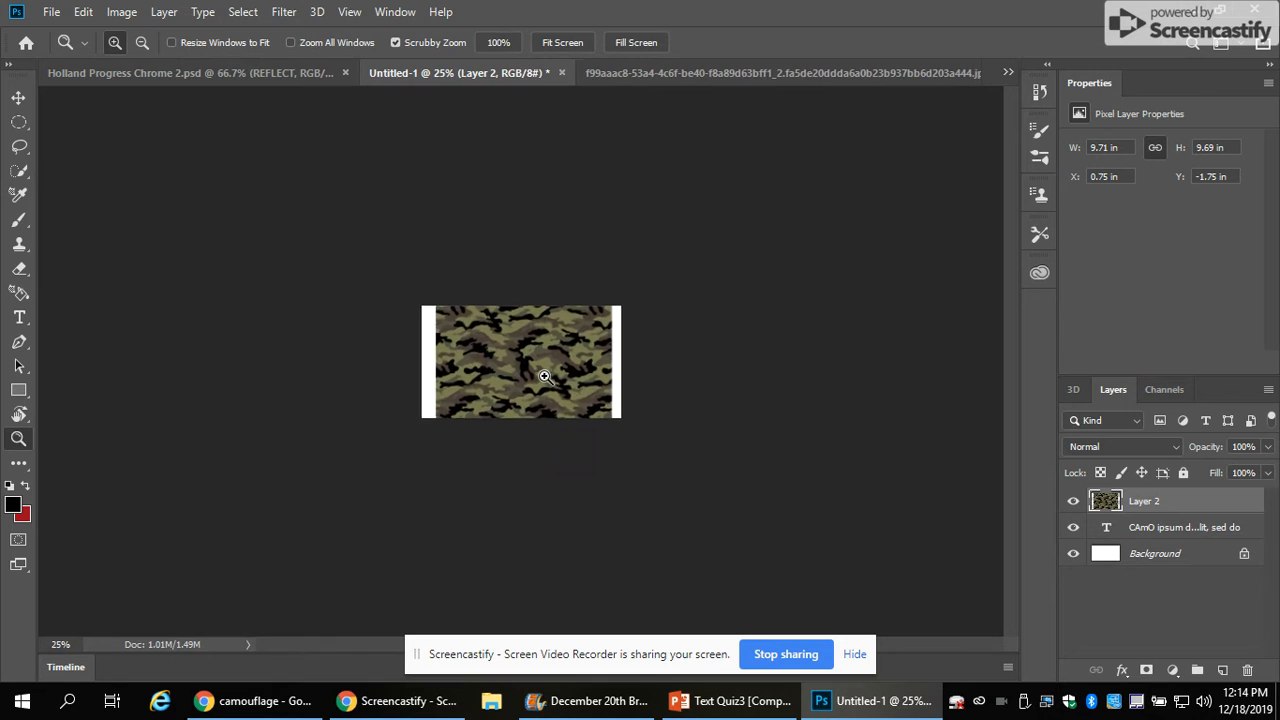
pyautogui.click(544, 376)
pyautogui.click(544, 376)
pyautogui.click(544, 376)
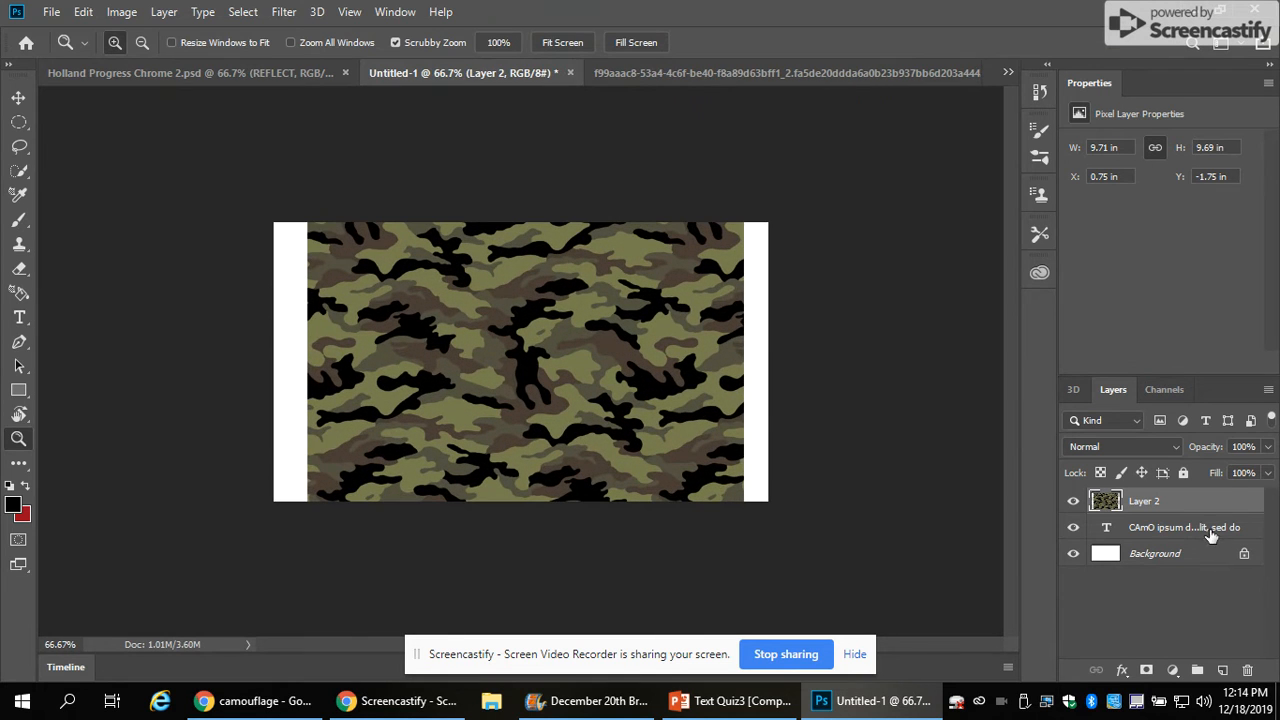
pyautogui.click(1211, 530)
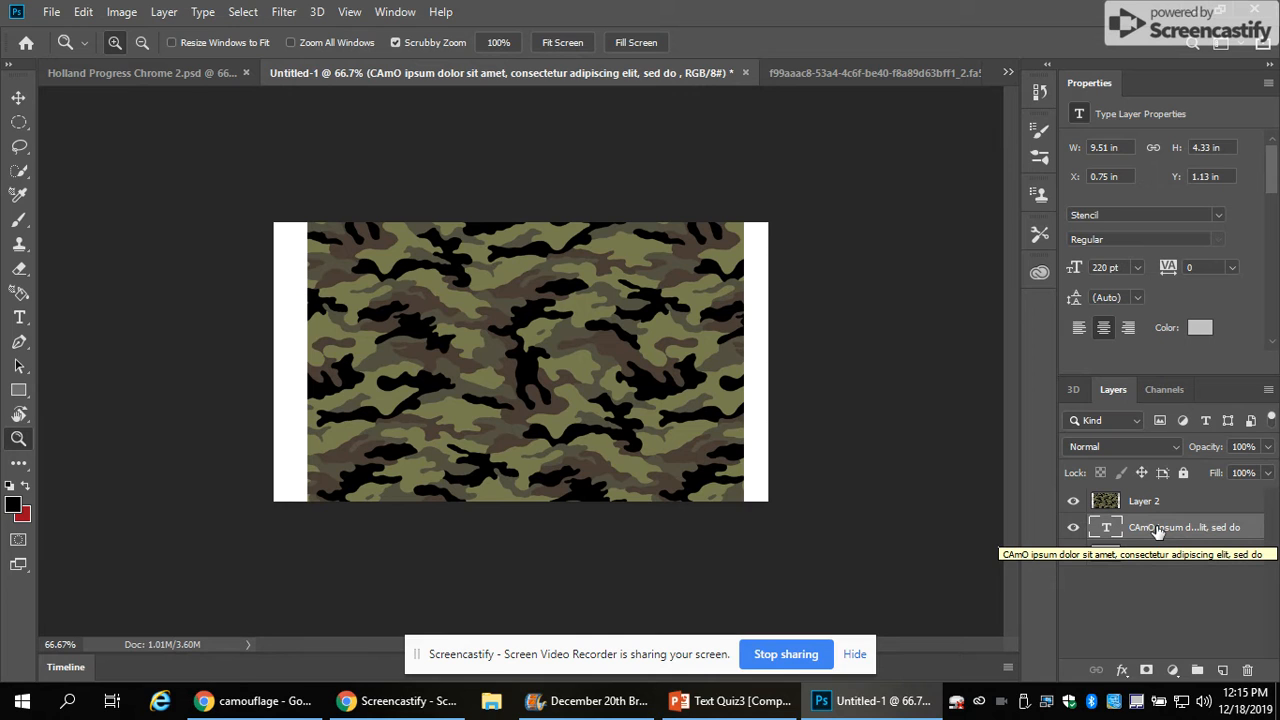
pyautogui.rightClick(1157, 532)
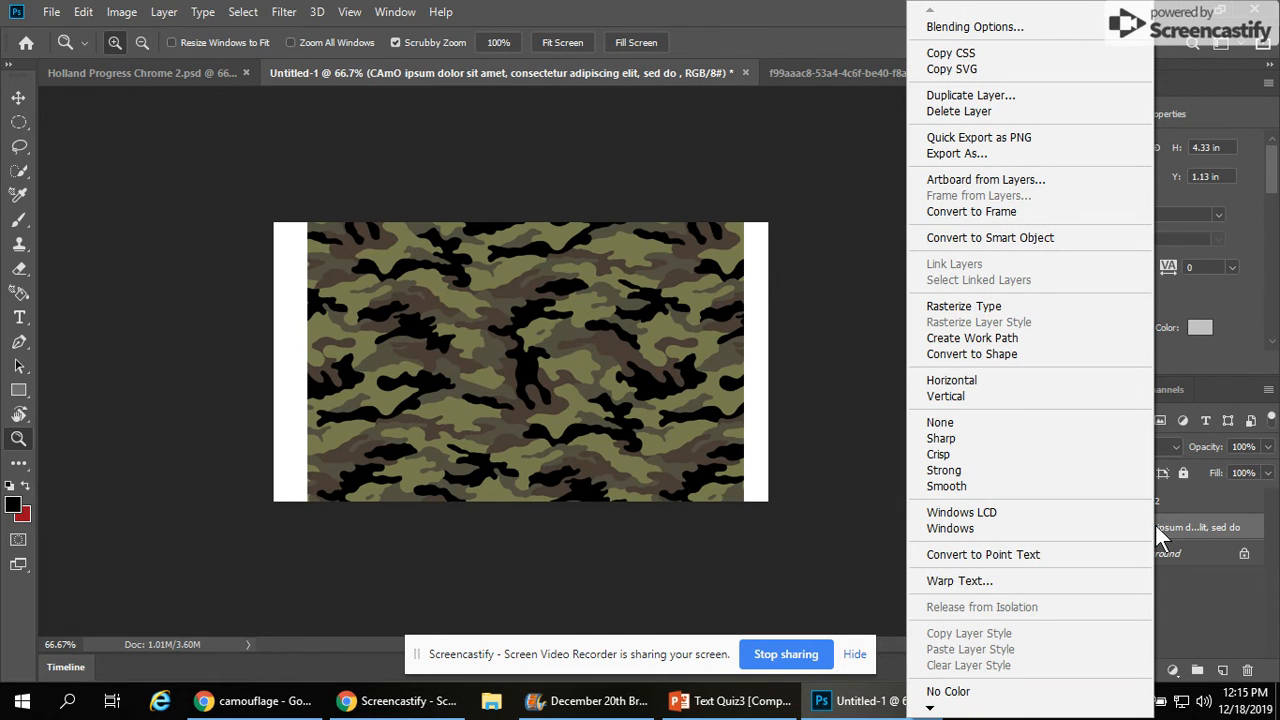
pyautogui.click(992, 237)
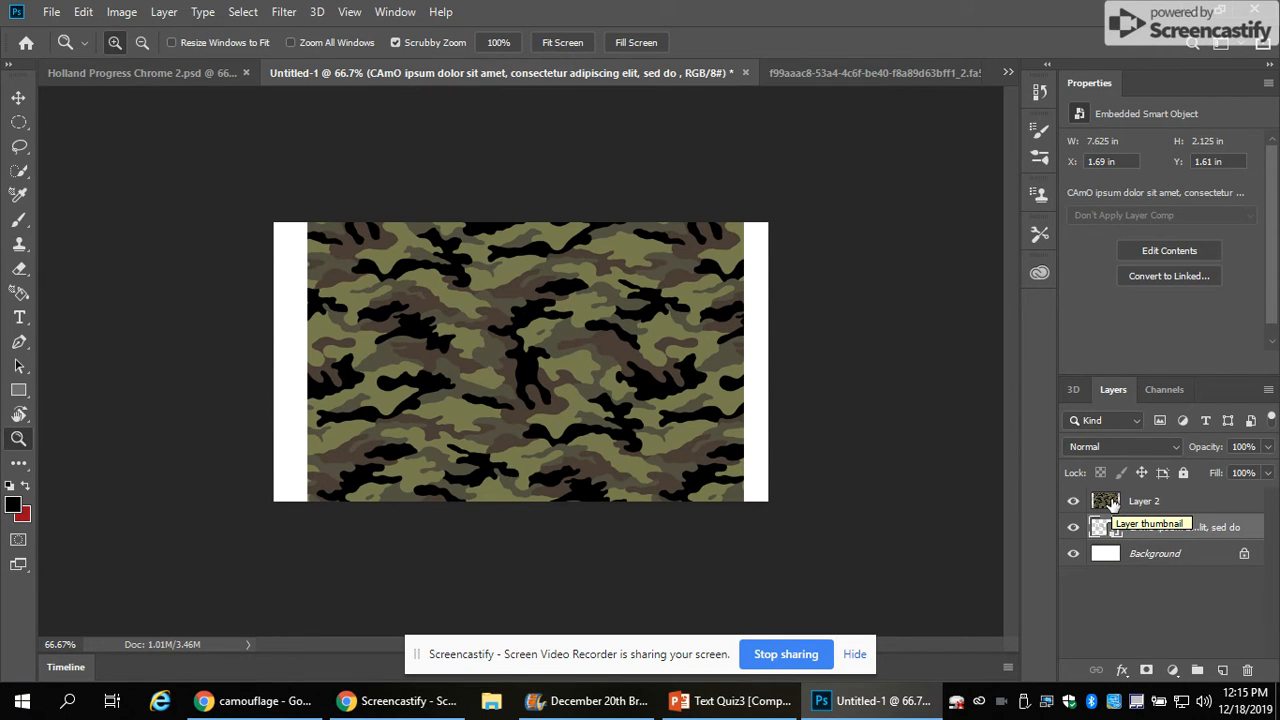
pyautogui.click(1113, 506)
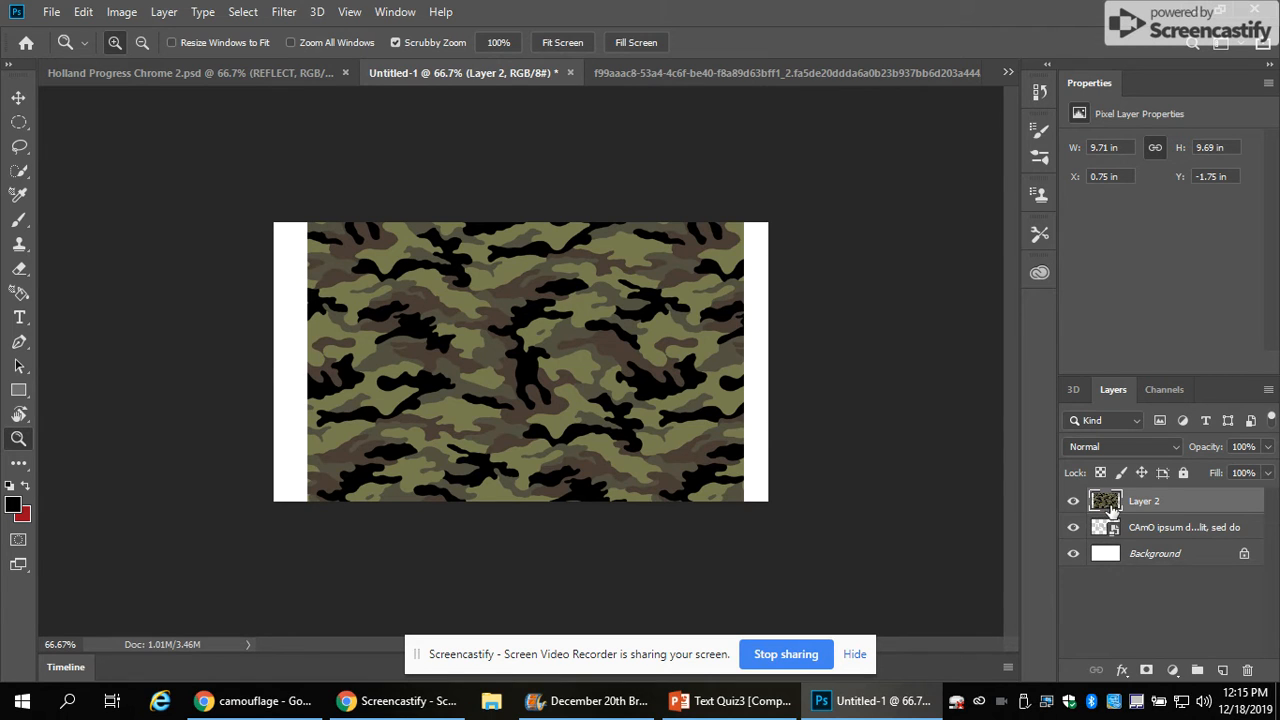
pyautogui.keyDown('ctrl'); pyautogui.click(1107, 535); pyautogui.keyUp('ctrl')
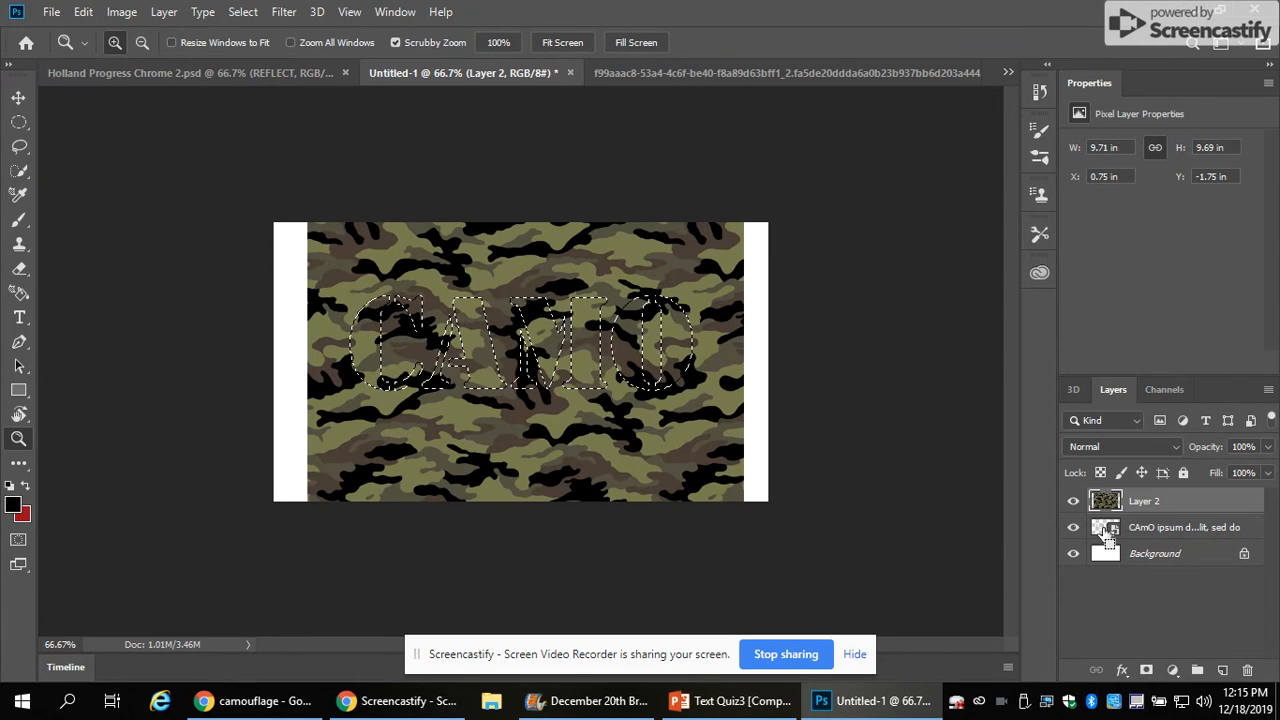
pyautogui.hotkey('ctrl', 'd')
pyautogui.click(1148, 531)
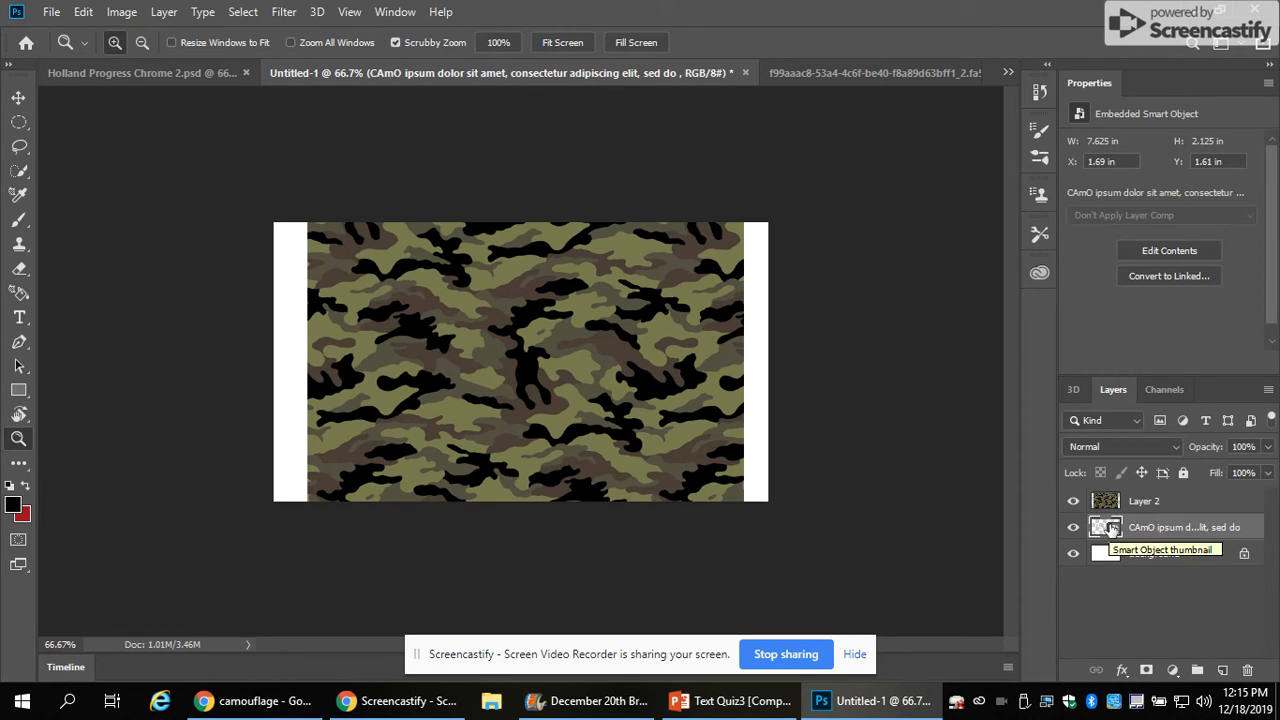
pyautogui.rightClick(1171, 530)
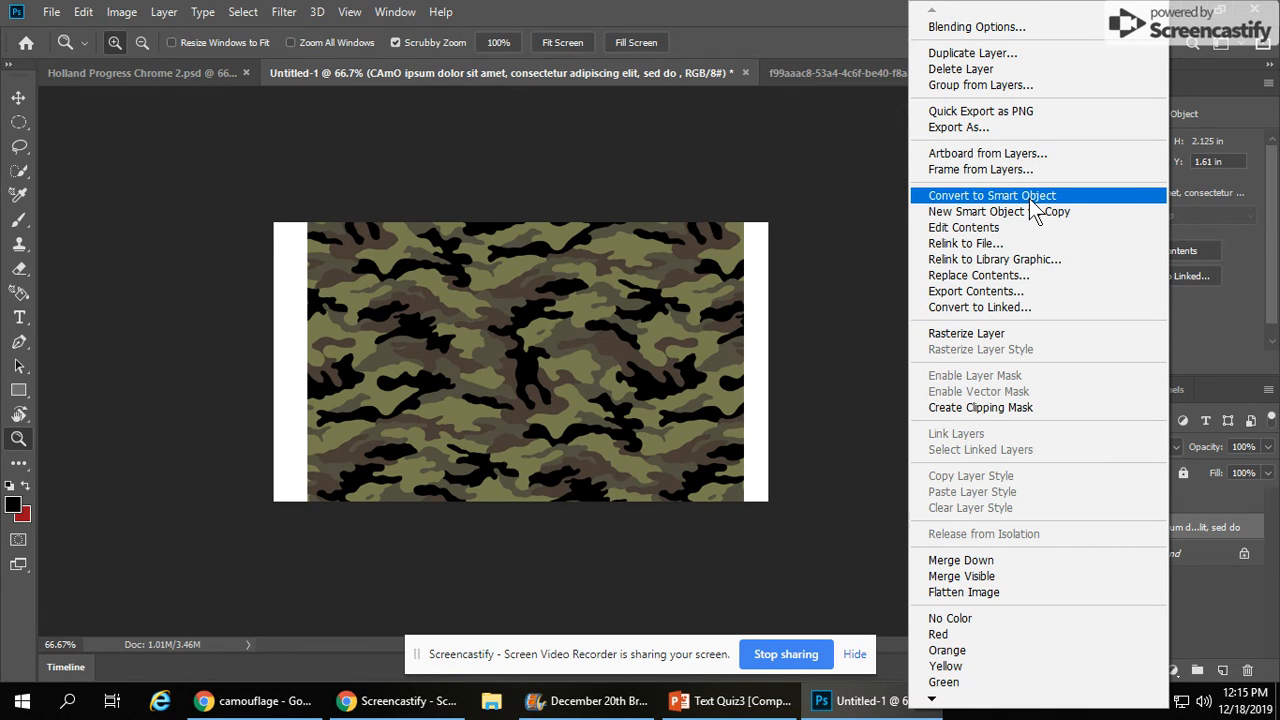
pyautogui.click(839, 376)
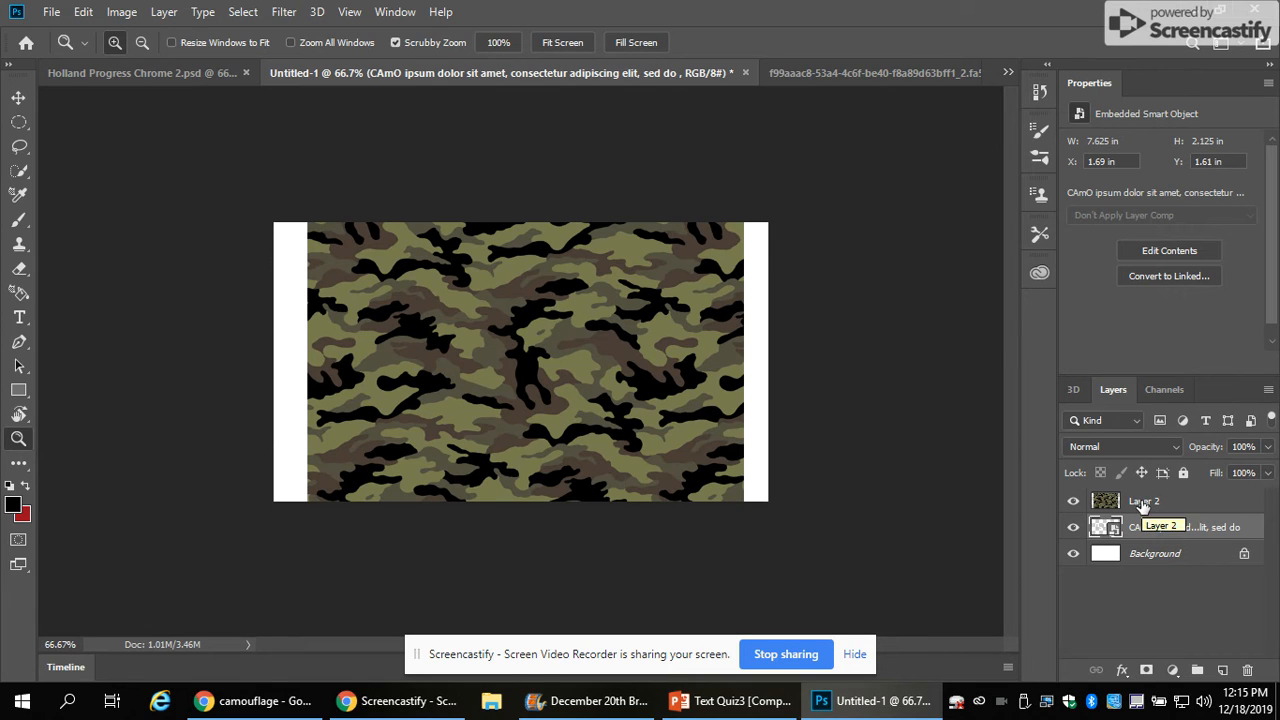
# - Load the CAMO smart object's outline as a selection and use it as a layer mask on the camouflage layer
pyautogui.click(1143, 506)
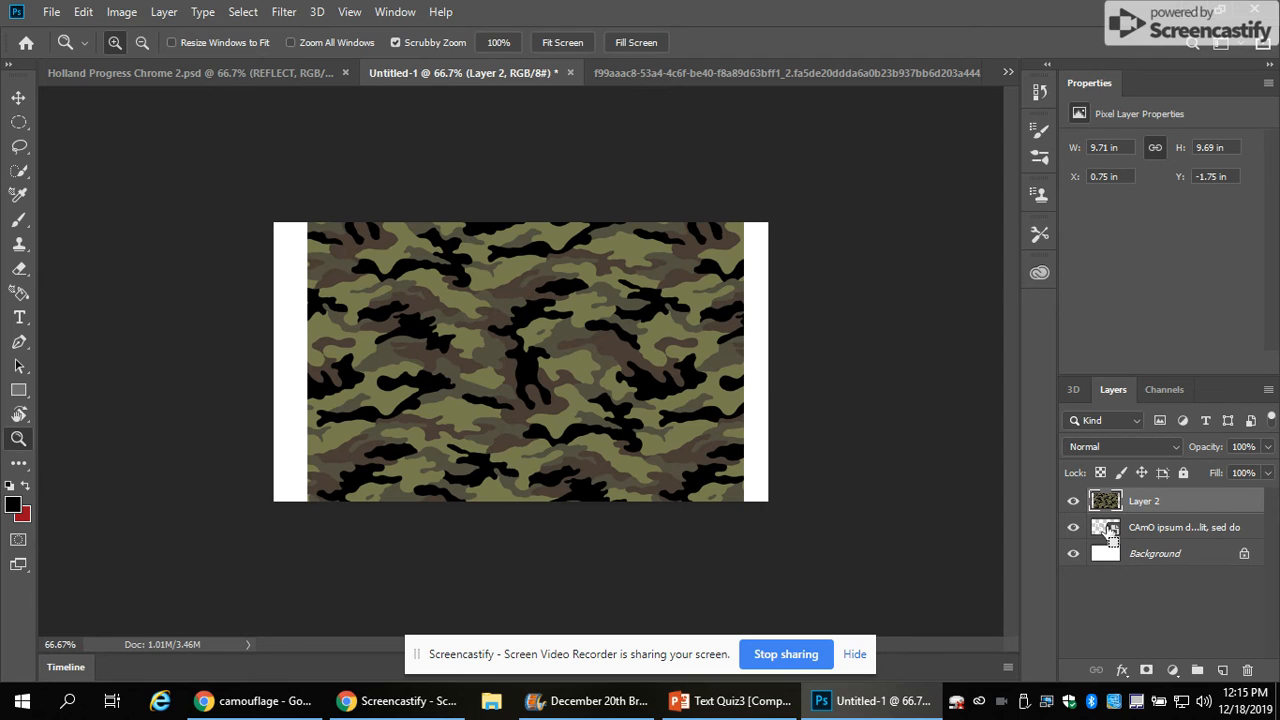
pyautogui.keyDown('ctrl'); pyautogui.click(1108, 533); pyautogui.keyUp('ctrl')
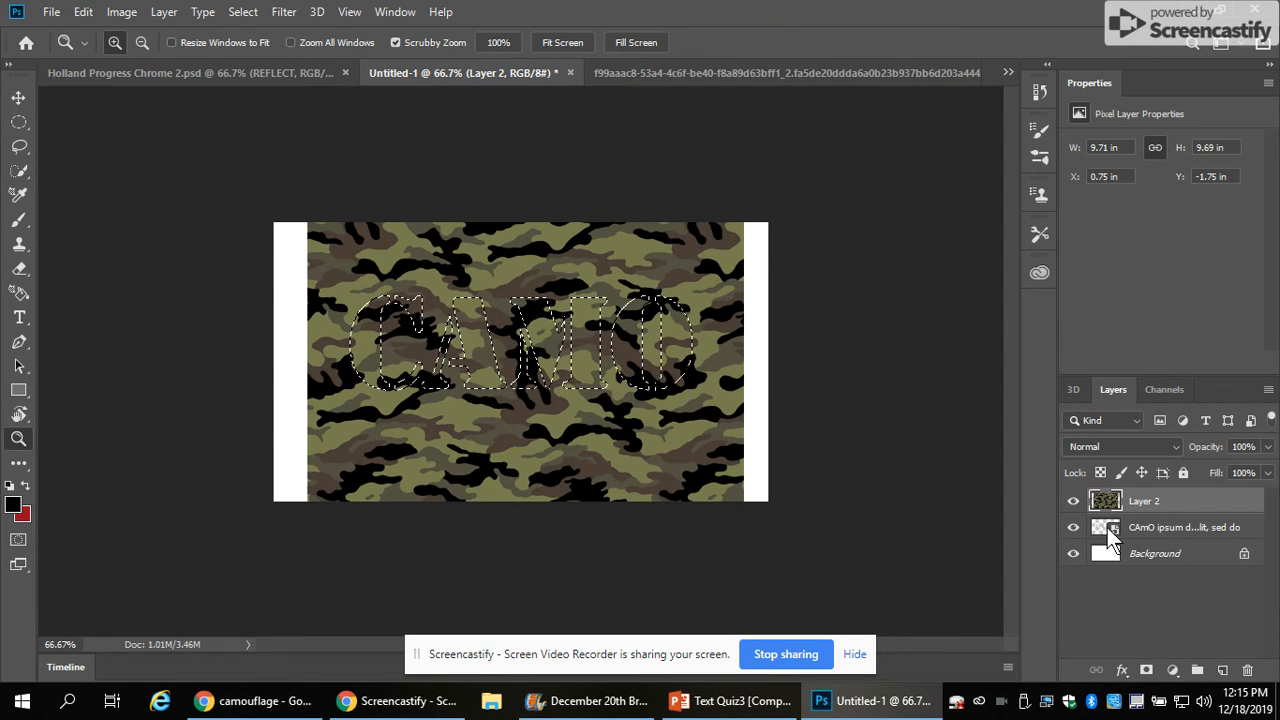
pyautogui.click(1147, 670)
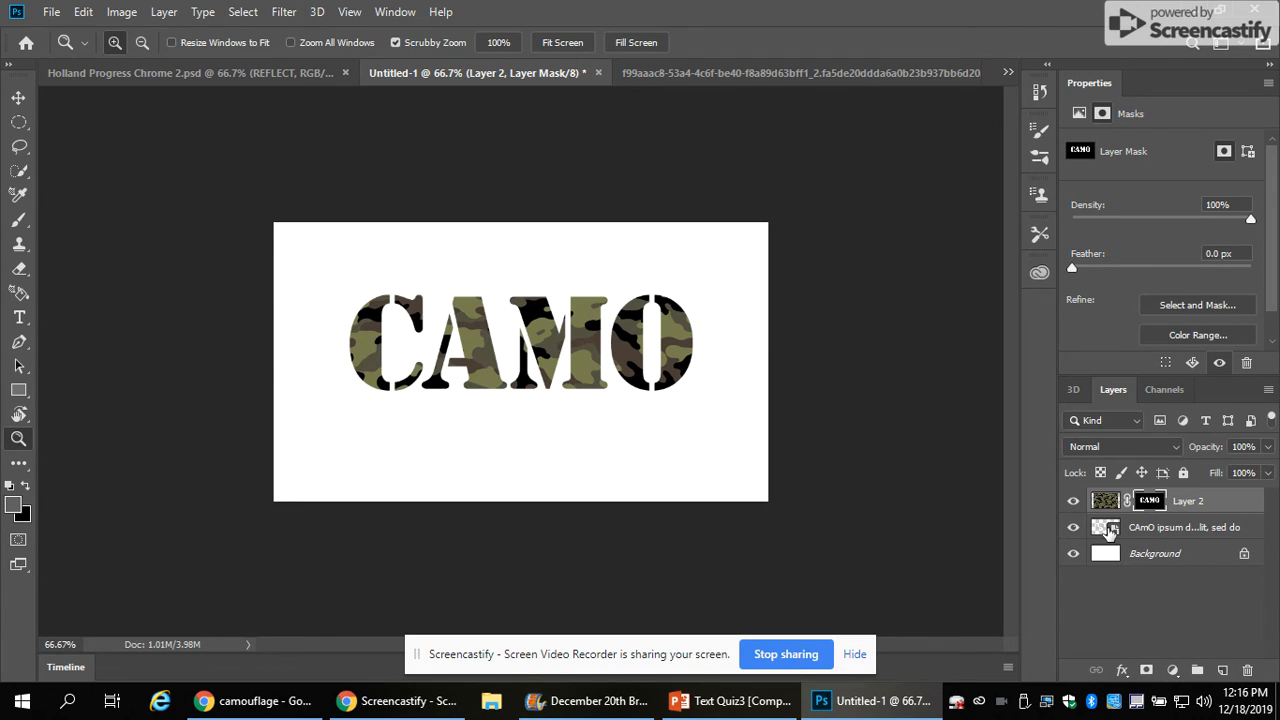
# - Hide the grey CAMO smart object layer and place the masked camouflage lettering near the middle of the canvas
pyautogui.click(18, 97)
pyautogui.moveTo(537, 350); pyautogui.dragTo(537, 435)
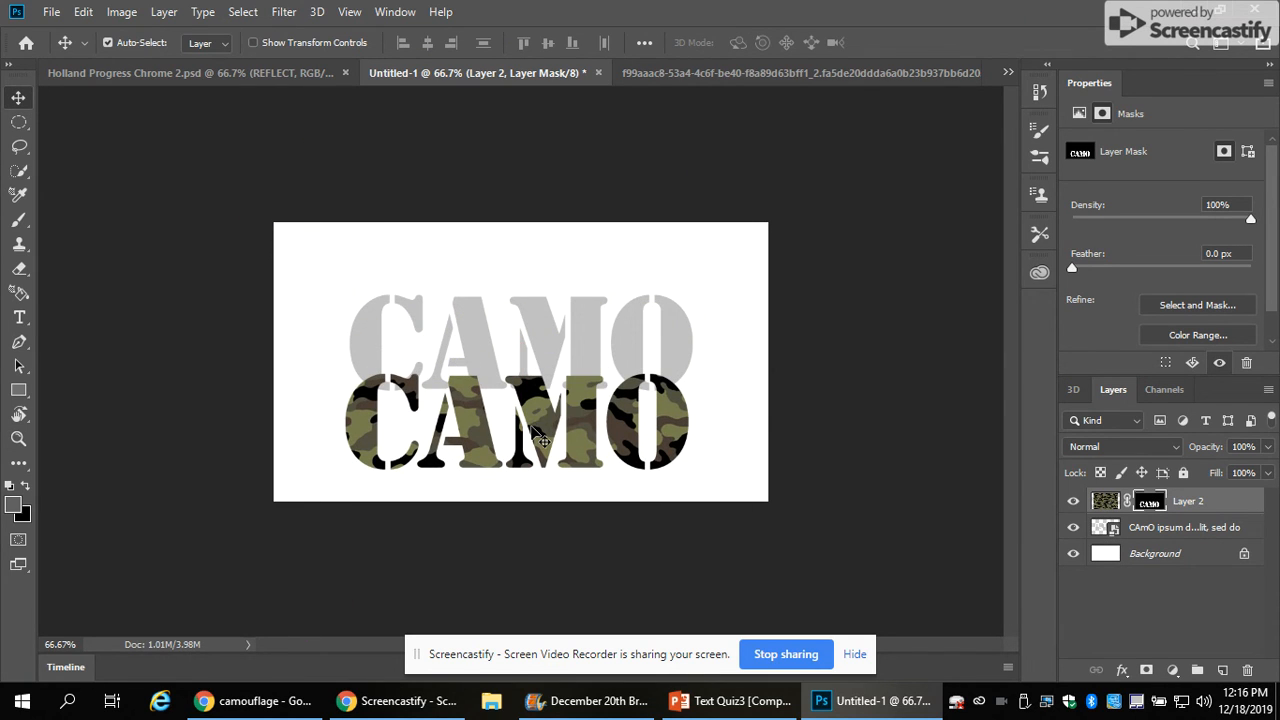
pyautogui.click(1073, 527)
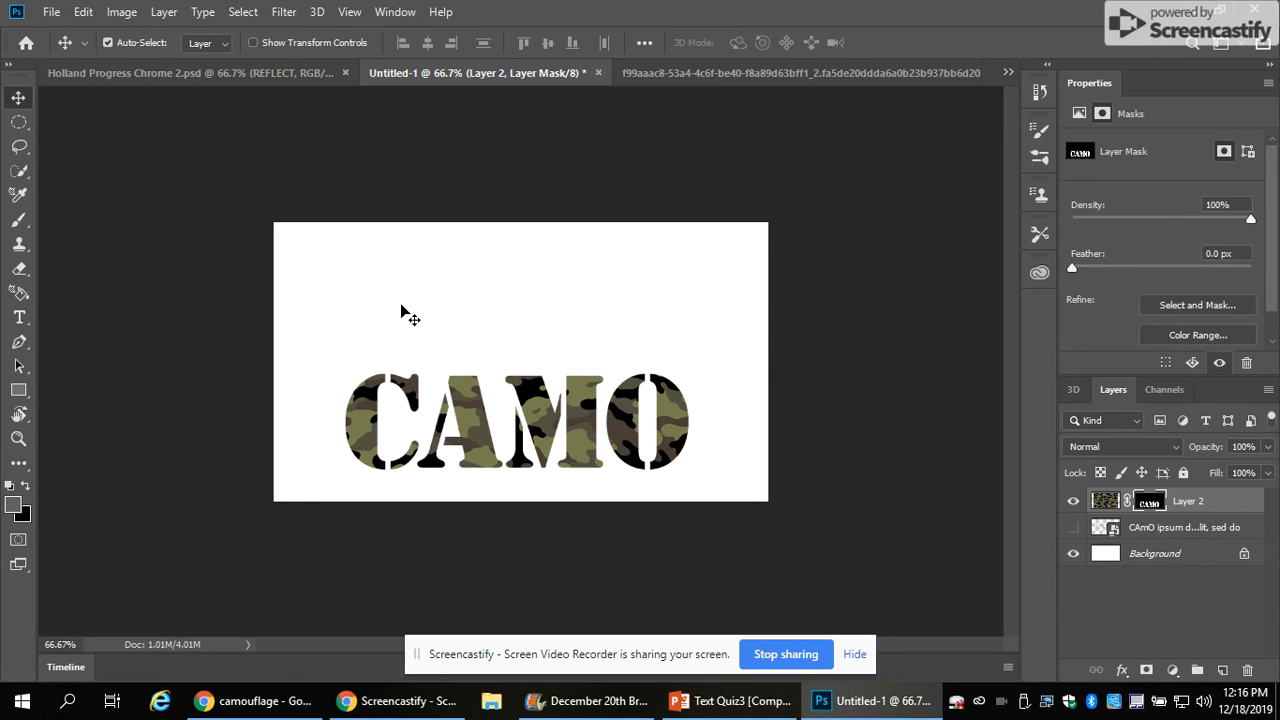
pyautogui.moveTo(557, 435); pyautogui.dragTo(566, 365)
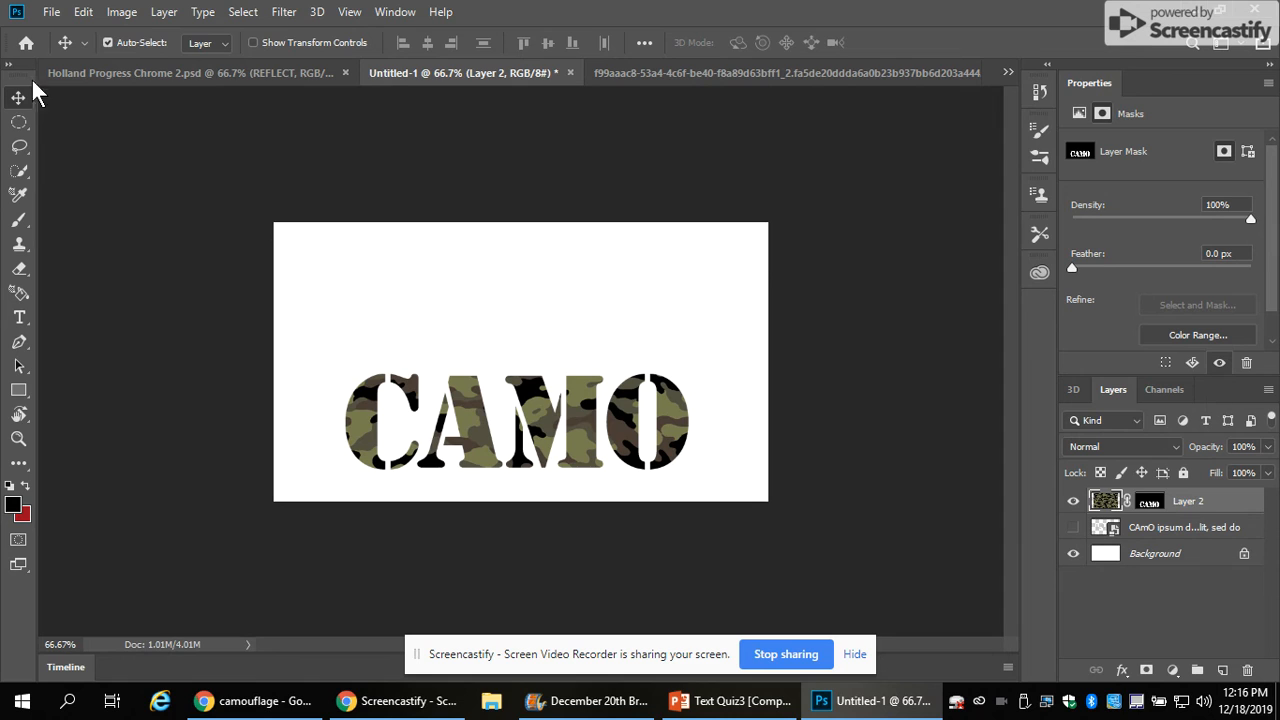
pyautogui.moveTo(549, 430); pyautogui.dragTo(556, 372)
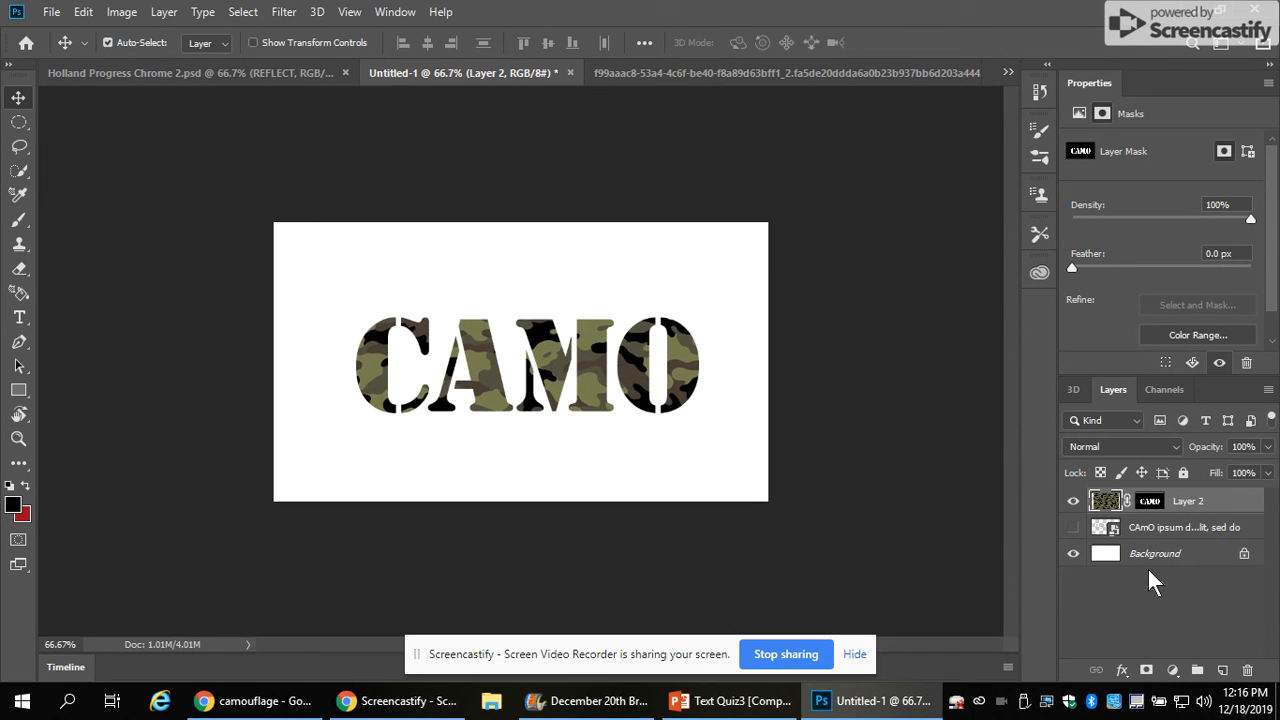
# - Add an Inside stroke with a black Color fill to the camouflage lettering and make the outline slightly thicker
pyautogui.click(1122, 670)
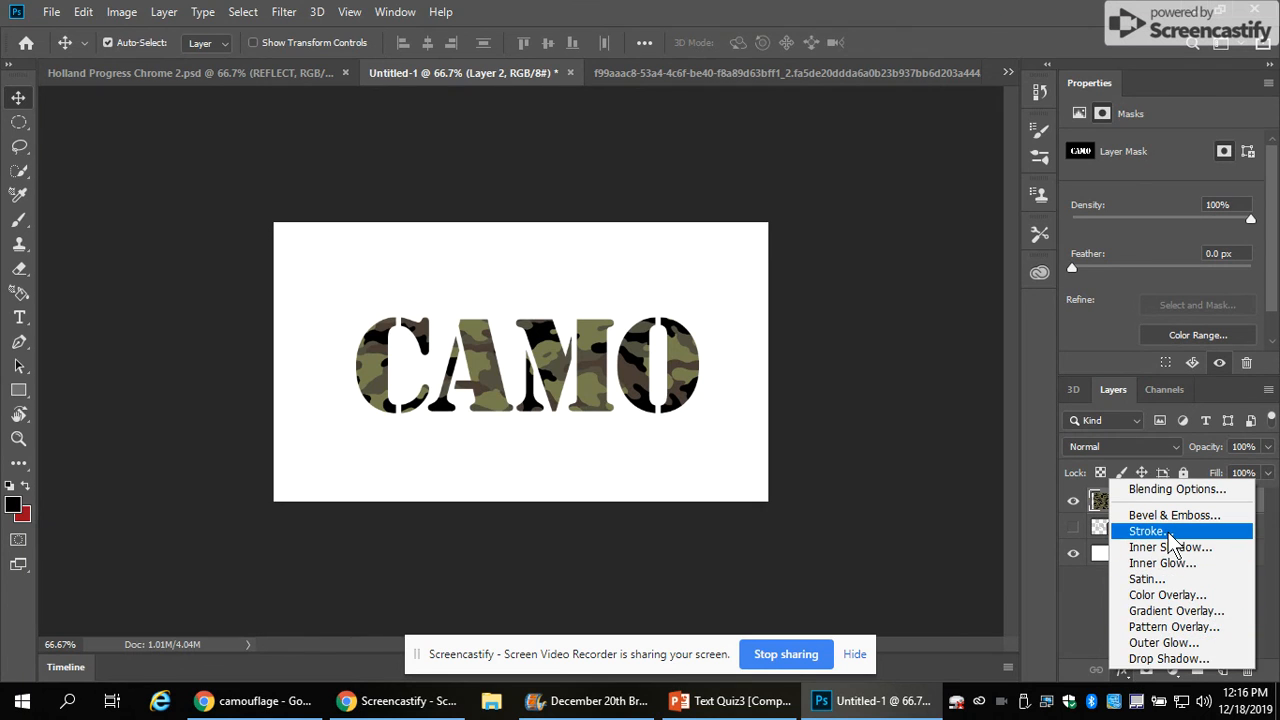
pyautogui.click(1152, 531)
pyautogui.moveTo(707, 201); pyautogui.dragTo(989, 136)
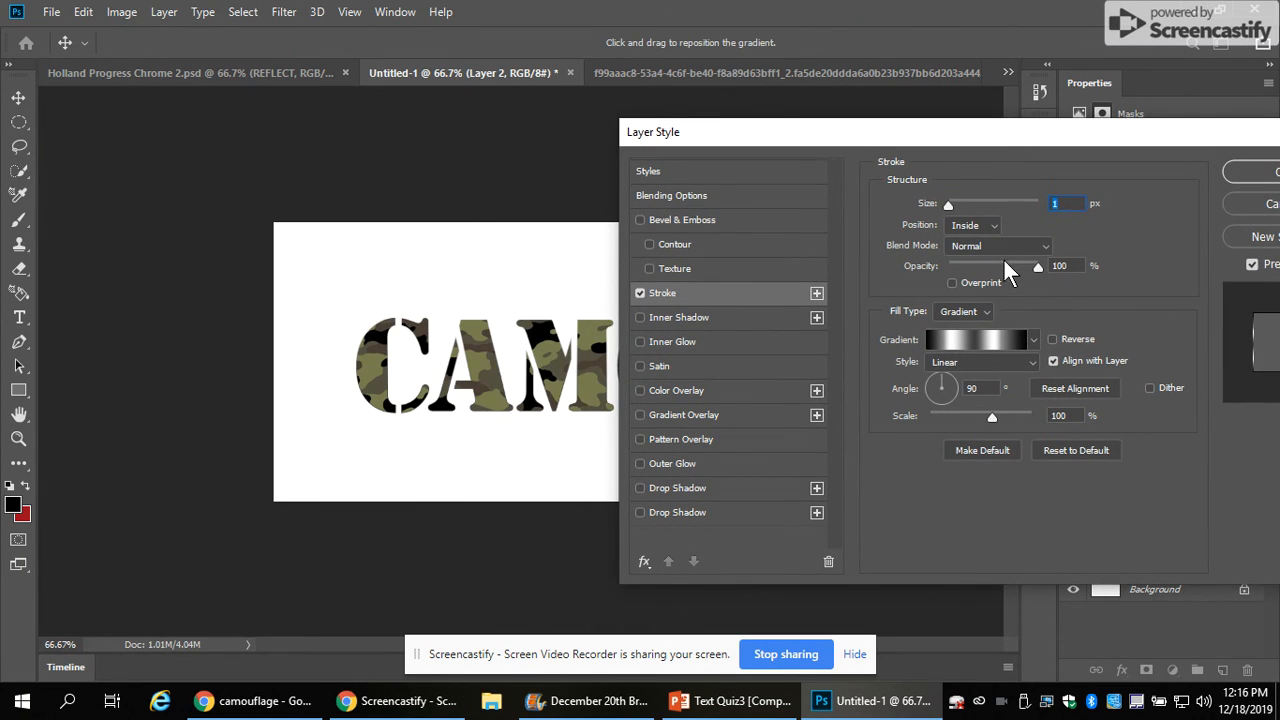
pyautogui.click(1035, 341)
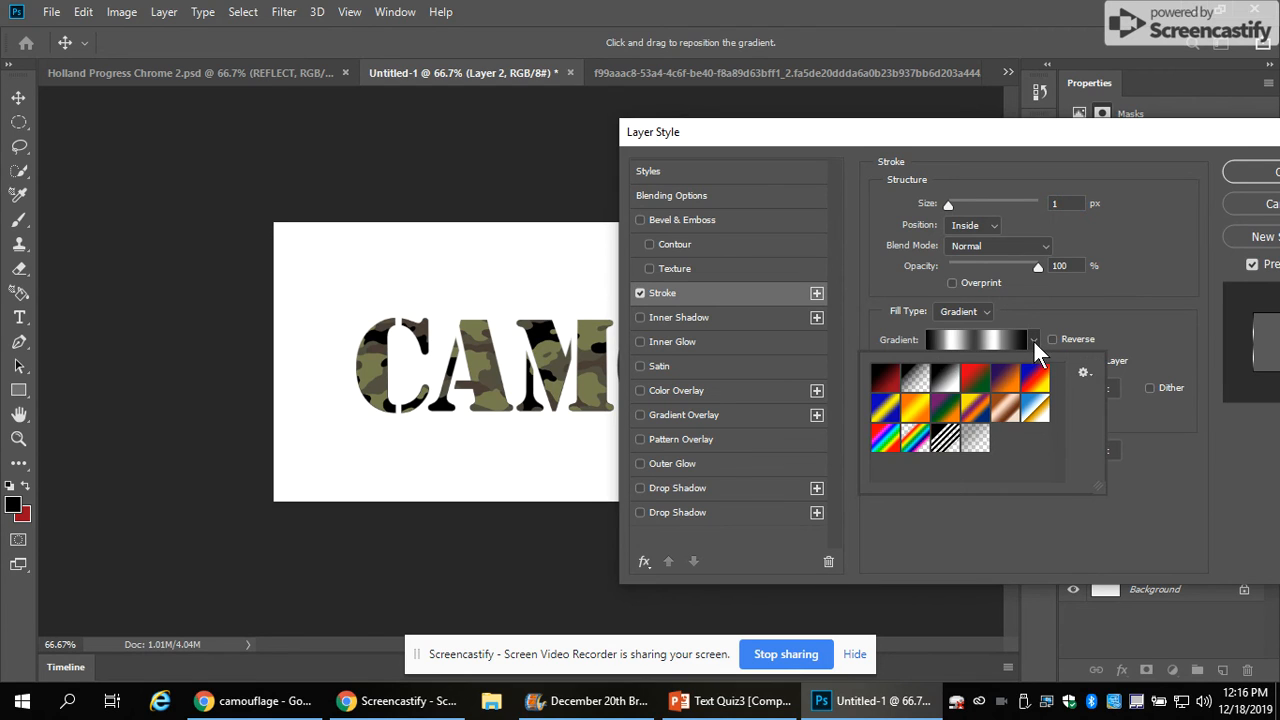
pyautogui.click(1129, 231)
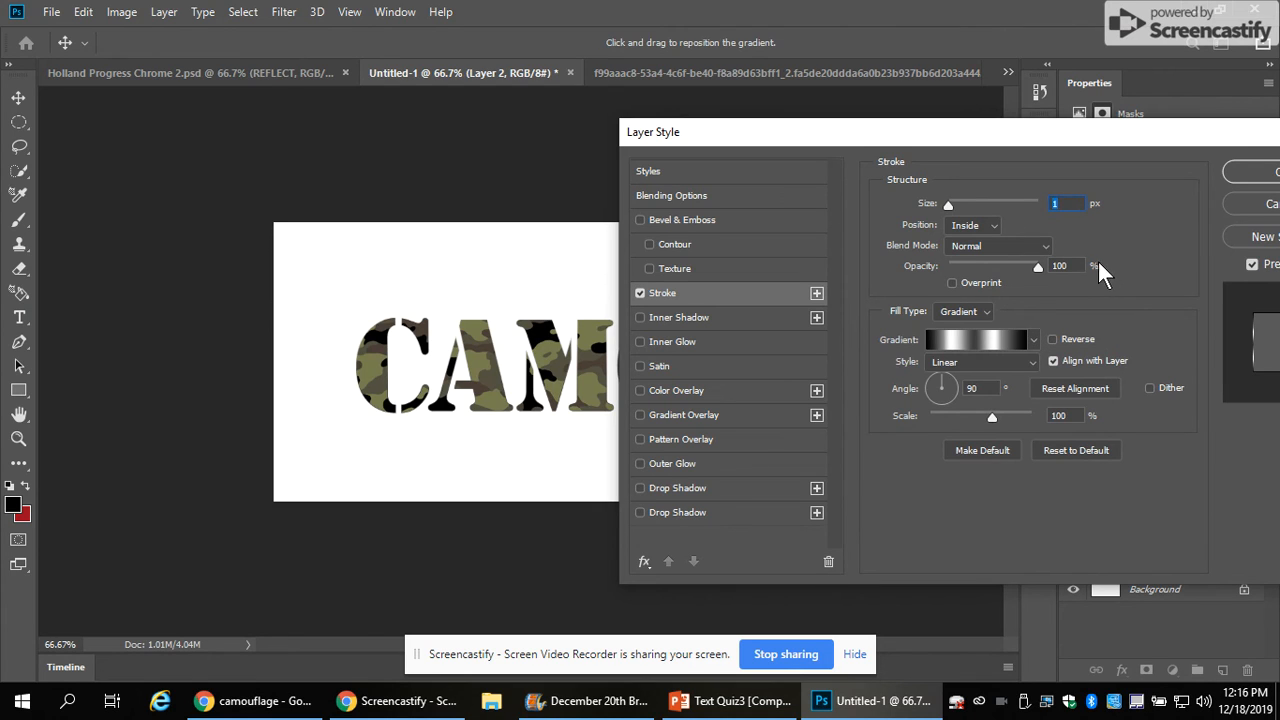
pyautogui.click(977, 314)
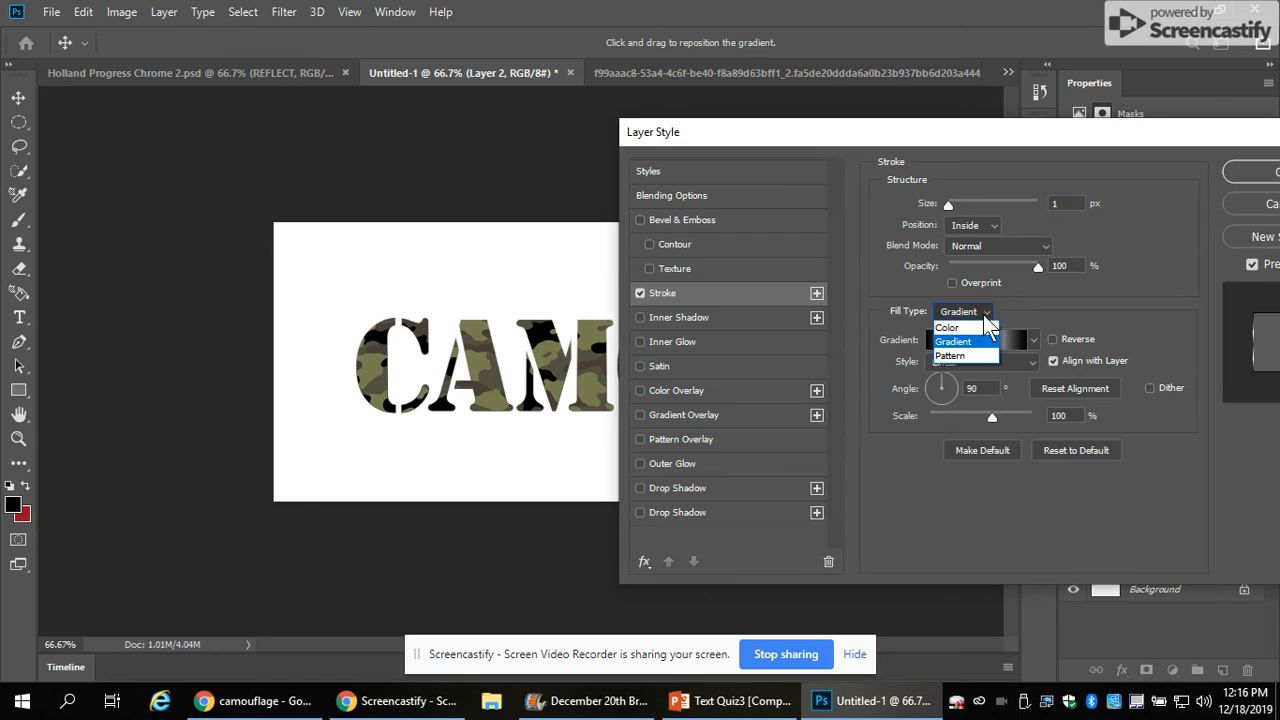
pyautogui.click(982, 336)
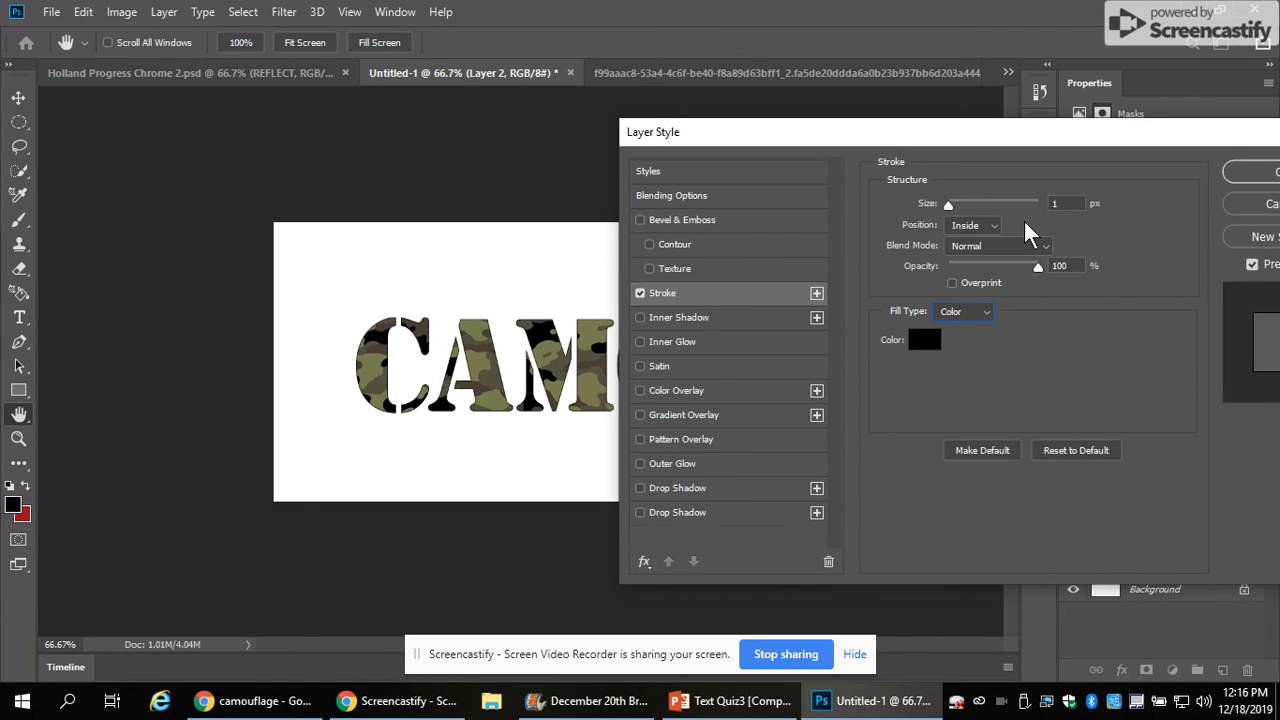
pyautogui.moveTo(949, 205); pyautogui.dragTo(953, 209)
pyautogui.click(1250, 173)
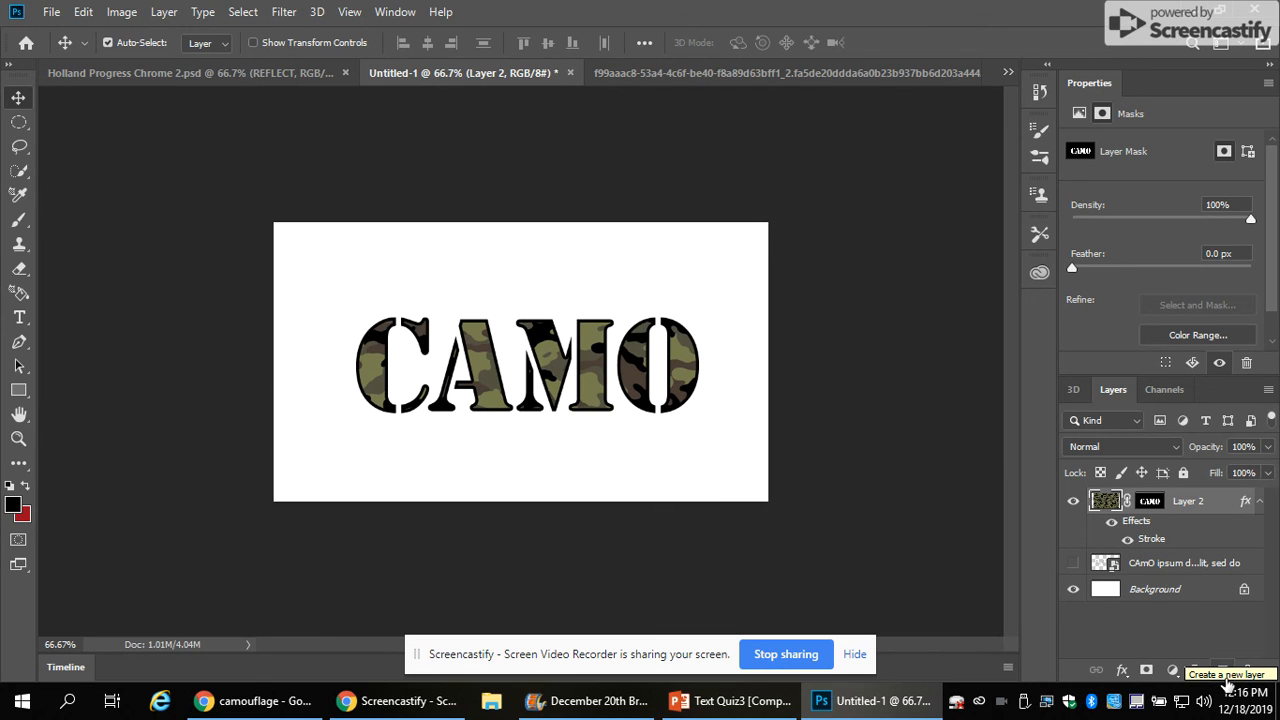
# - View the REFLECT chrome lettering in Holland Progress Chrome 2.psd and return to the Untitled-1 document
pyautogui.click(167, 68)
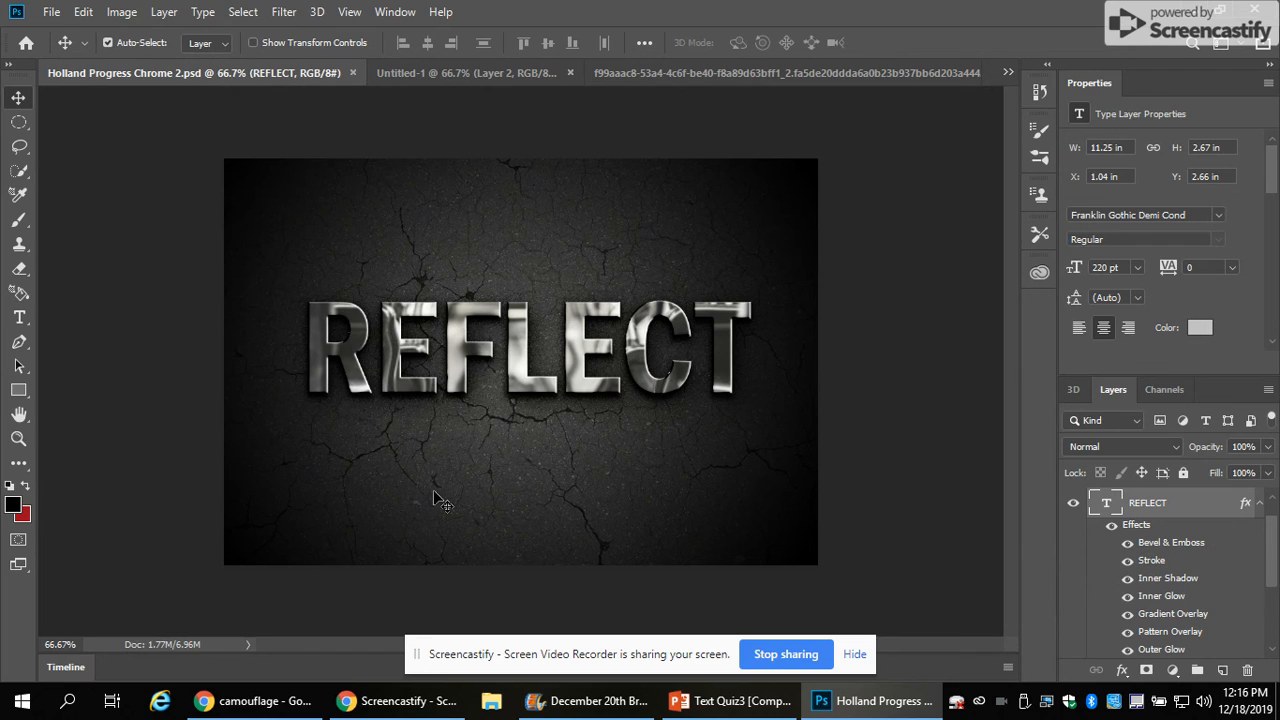
pyautogui.click(475, 70)
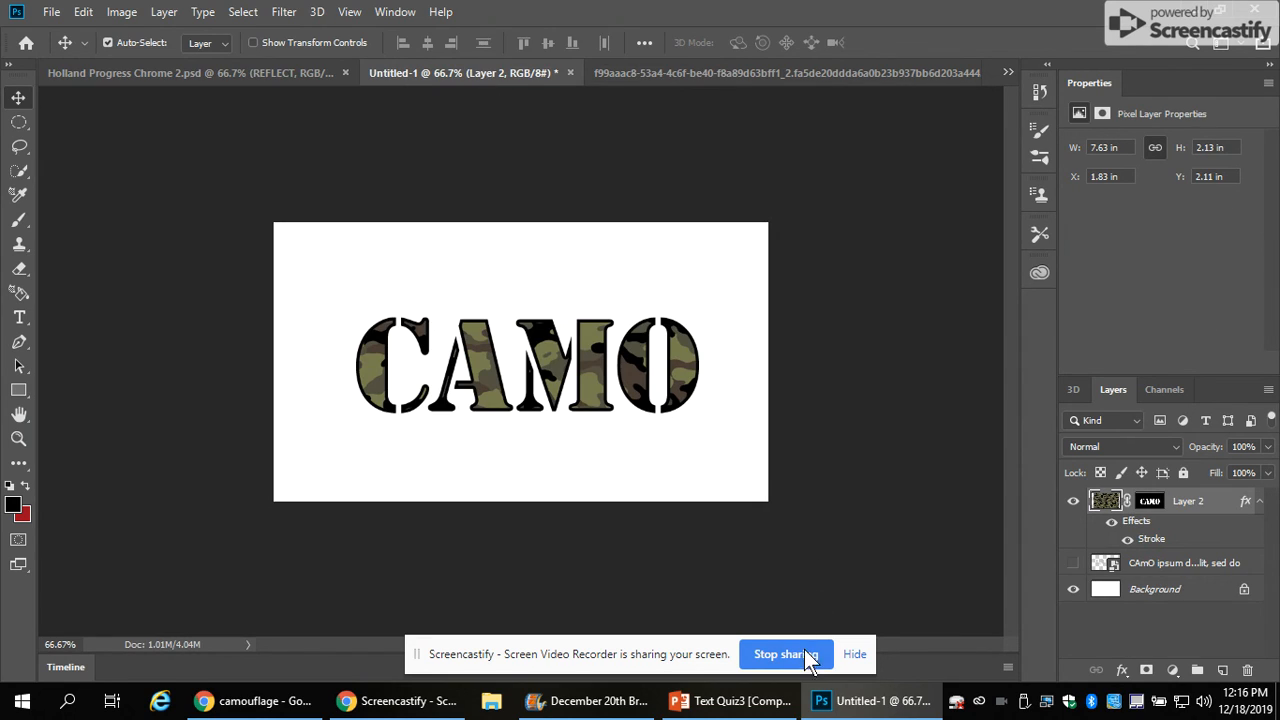